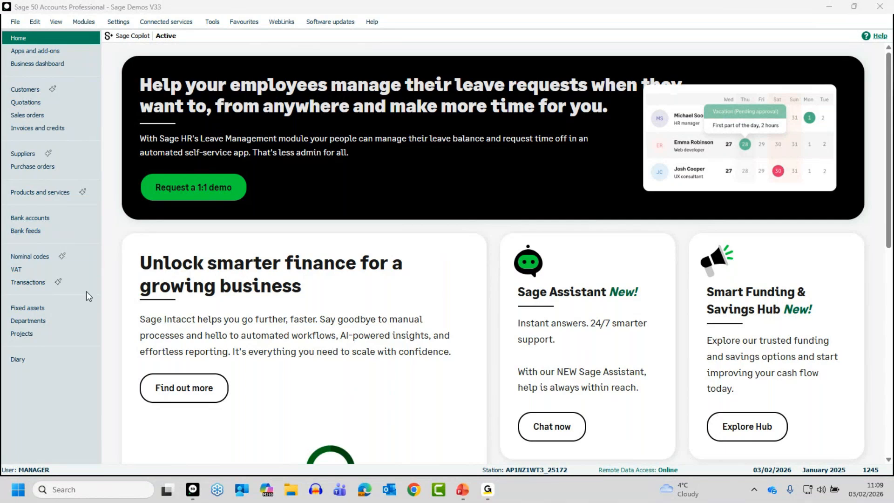
Show the nominal codes in Analyser view, inspect the Product Sales accounts under Total Sales, and collapse Product Sales again.
click(32, 257)
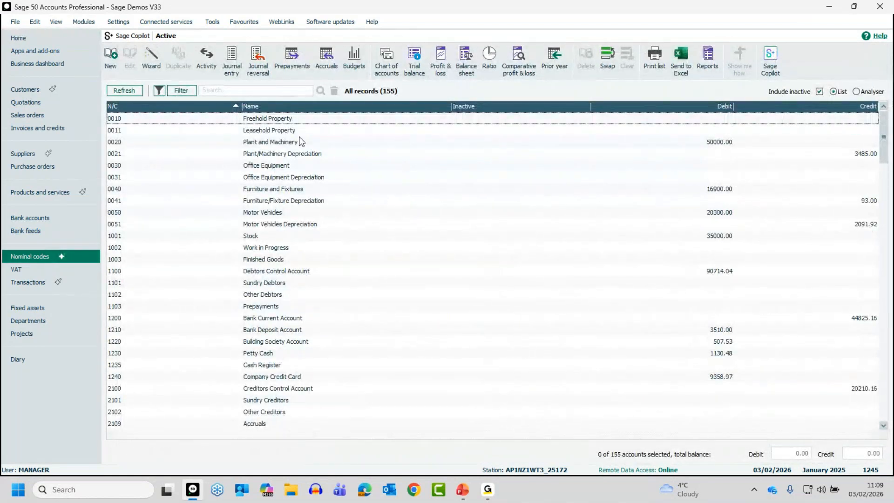
click(857, 93)
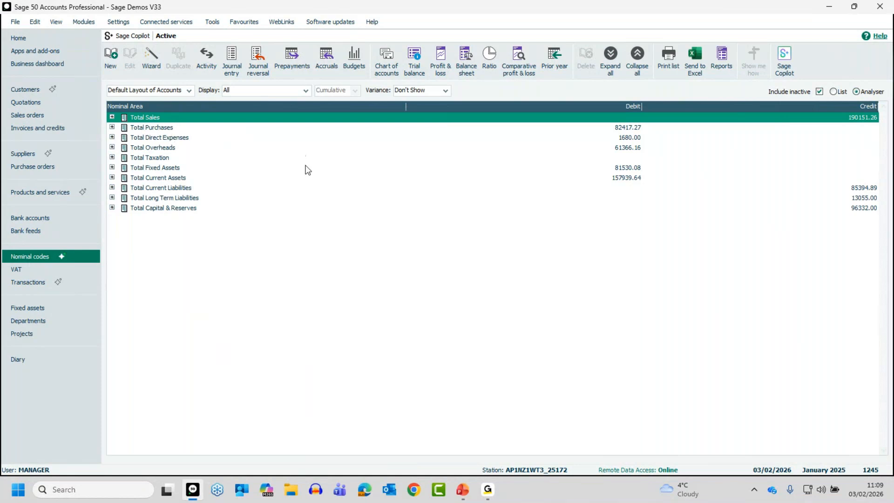
click(113, 117)
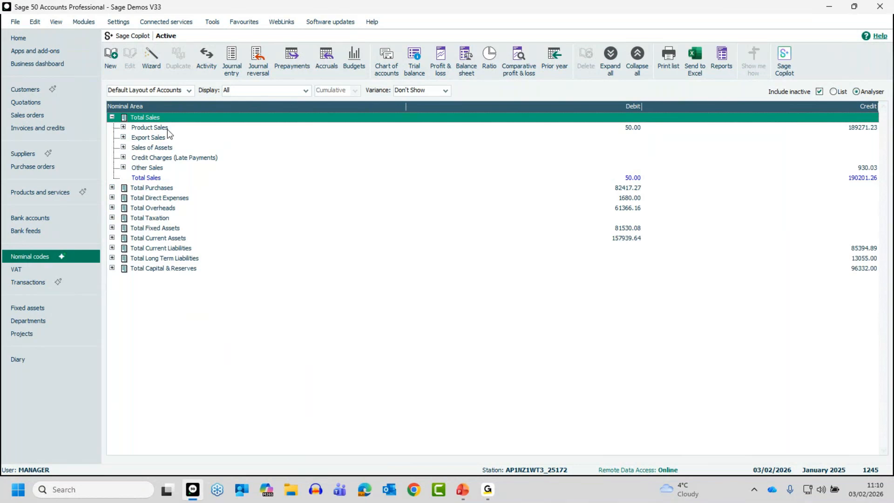
click(123, 127)
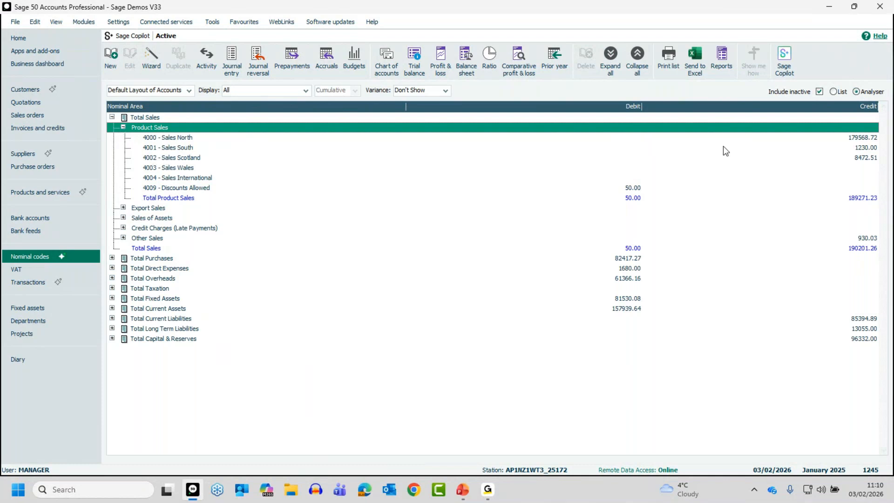
click(123, 127)
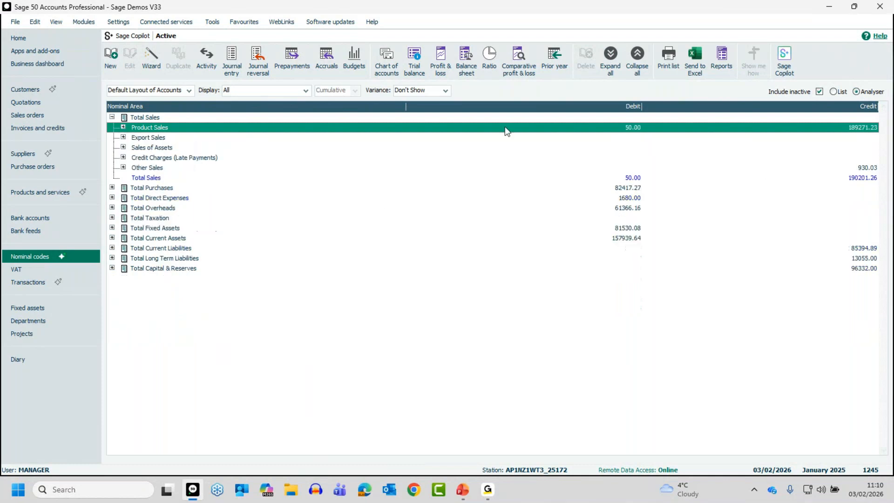
Switch the nominal codes back to List view and sort them by debit balance, largest first.
click(835, 91)
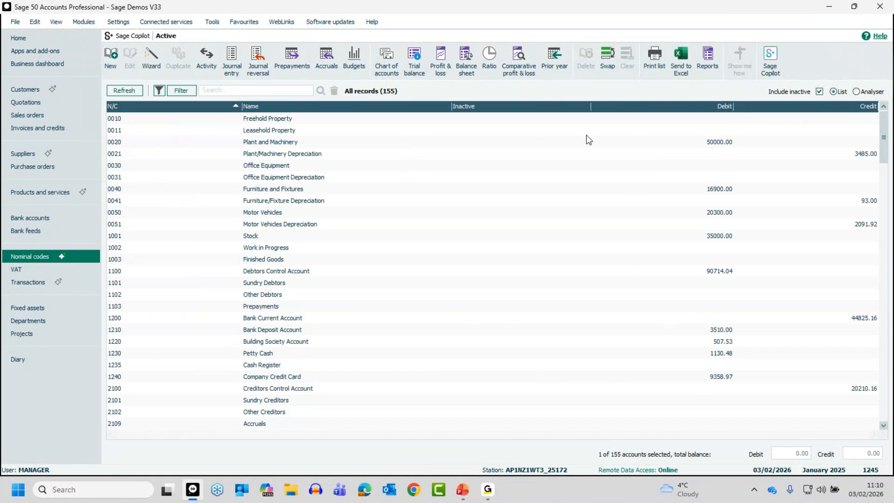
click(716, 107)
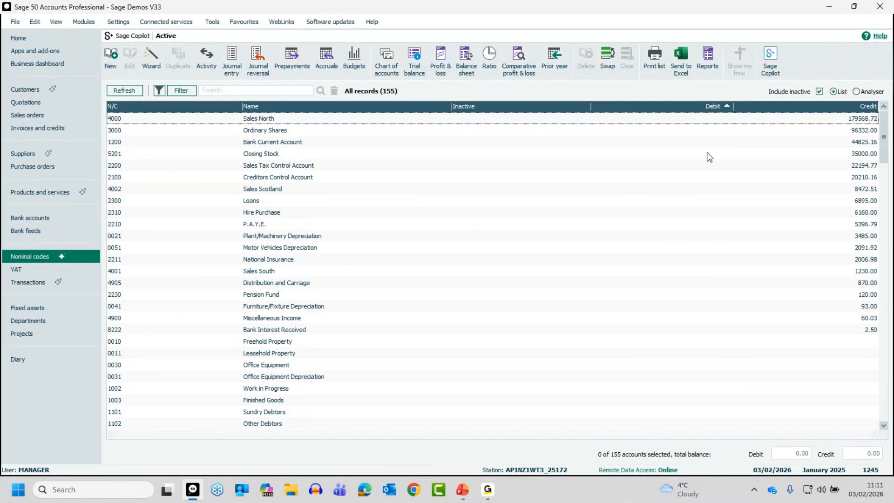
click(711, 107)
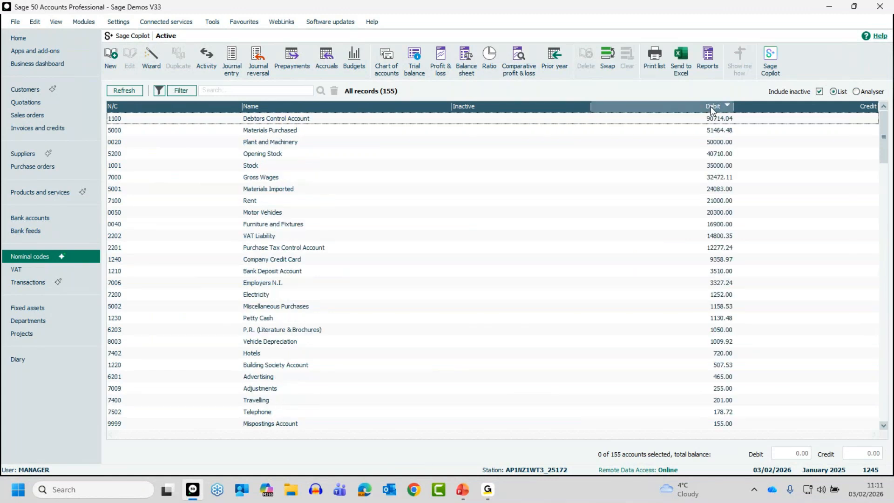
Sort the nominal list alphabetically by name, and return it to ascending nominal code order.
click(375, 107)
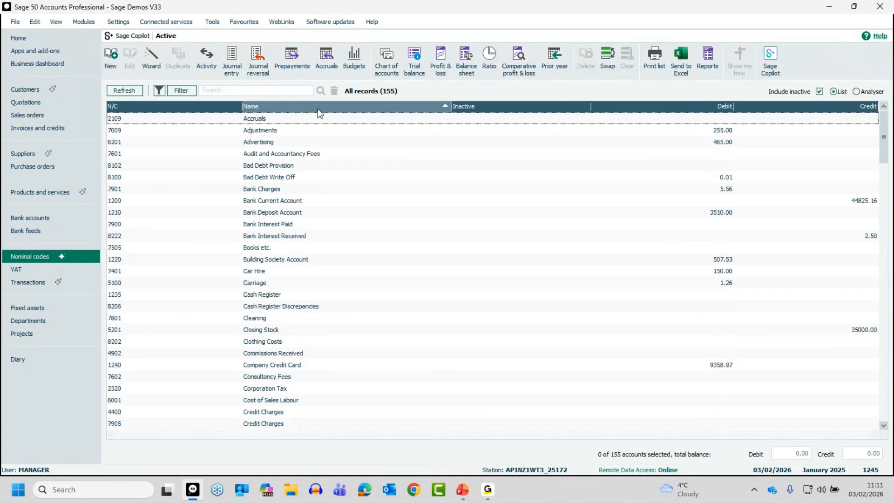
click(202, 107)
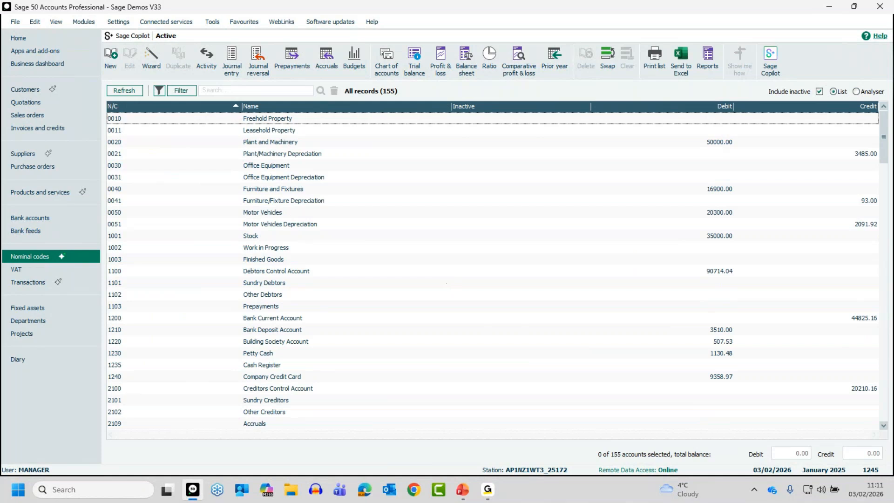
key(alt+Tab)
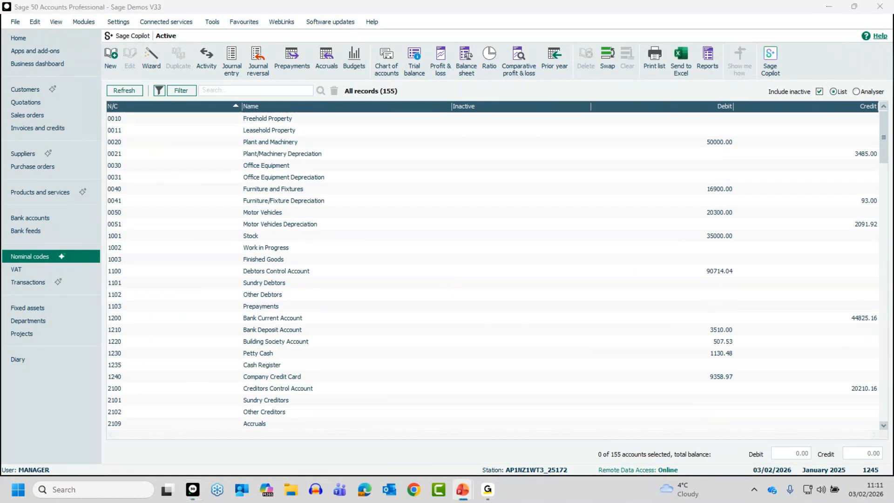
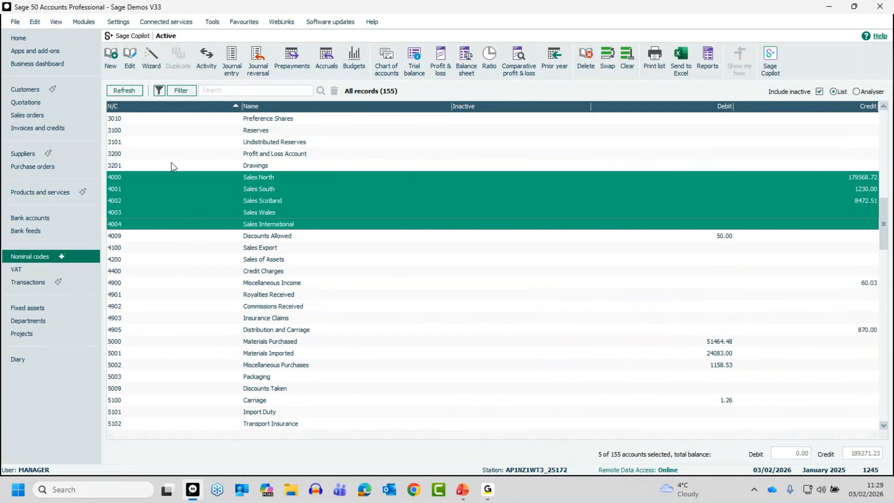
Clear the sales account selection and create nominal account 4005 named "Sales - France".
ctrl+click(172, 179)
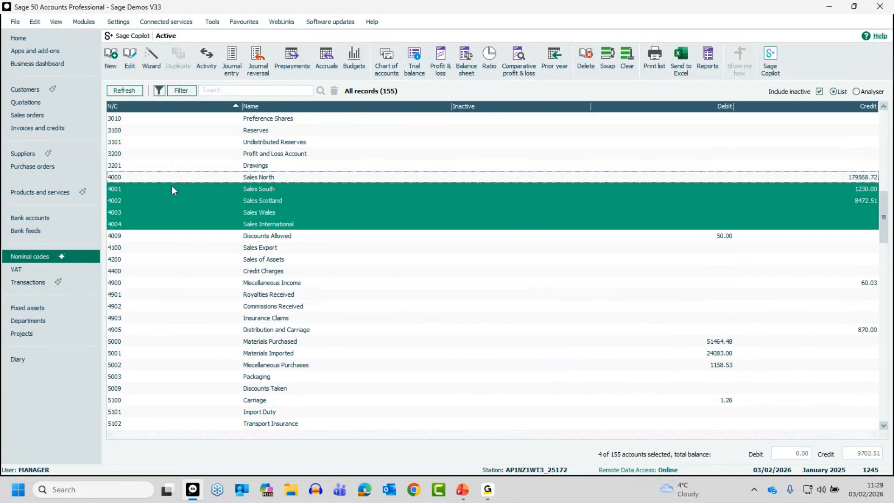
click(627, 59)
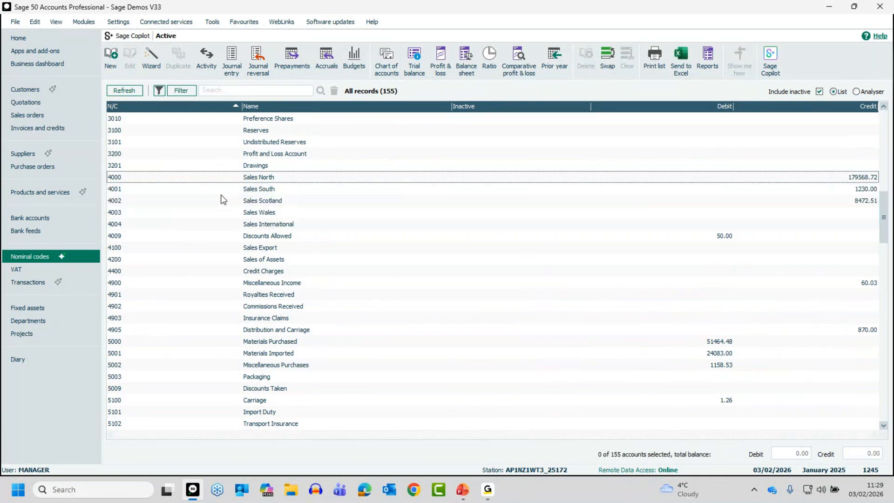
click(112, 56)
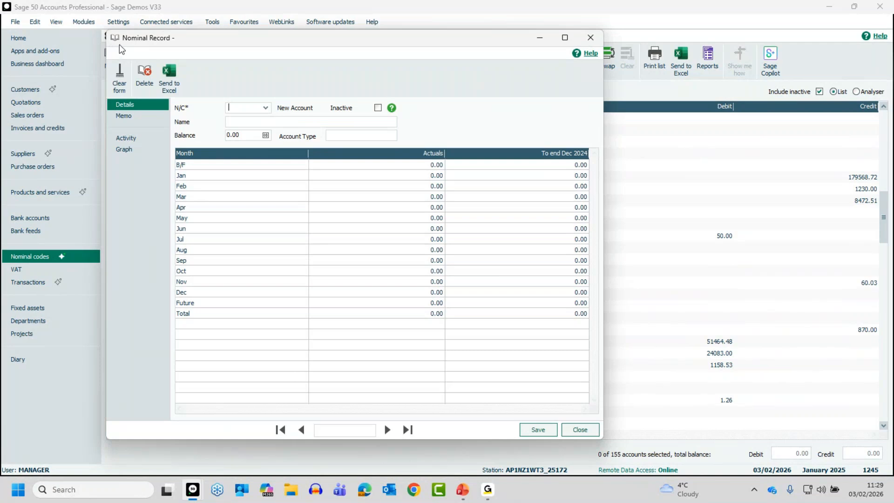
drag(288, 35, 532, 38)
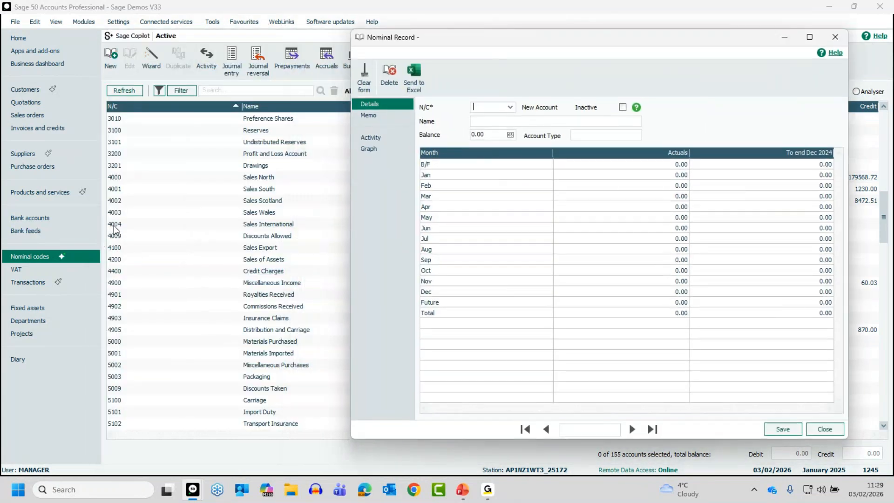
text(4005)
key(Tab)
text(Sales - France)
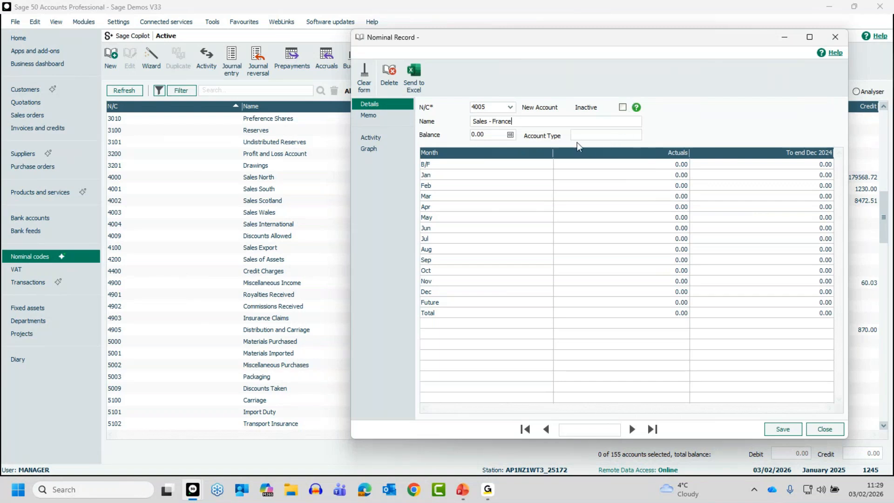
click(783, 430)
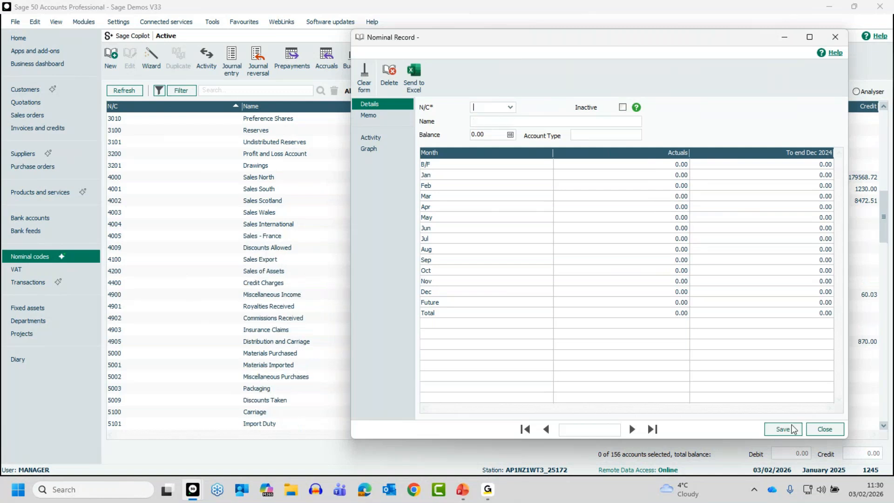
click(823, 429)
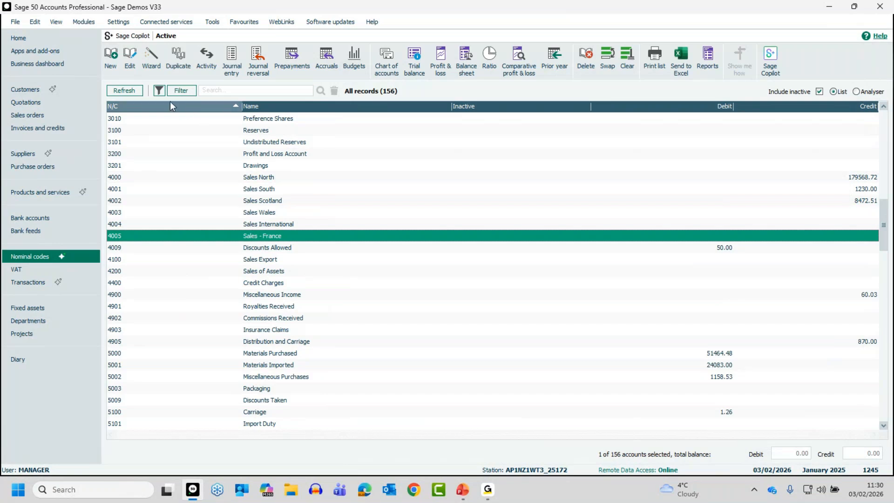
Refresh the nominal list and locate the 4005 Sales - France account in it.
click(130, 91)
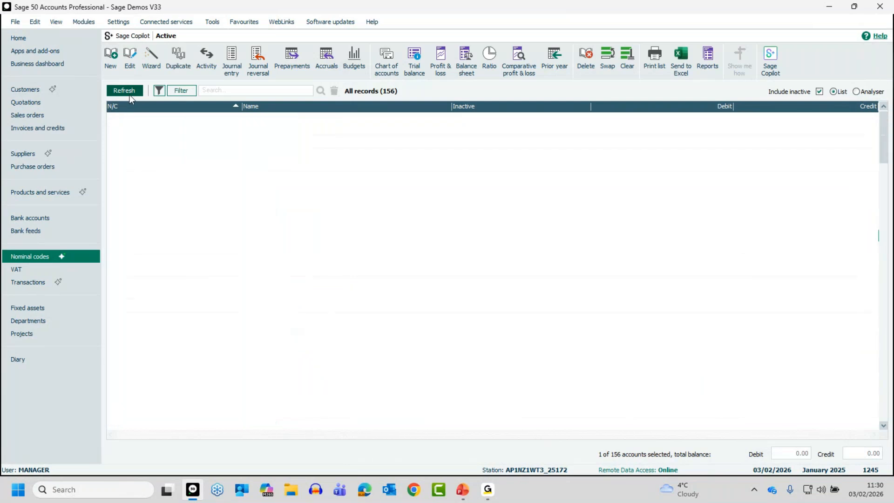
click(883, 425)
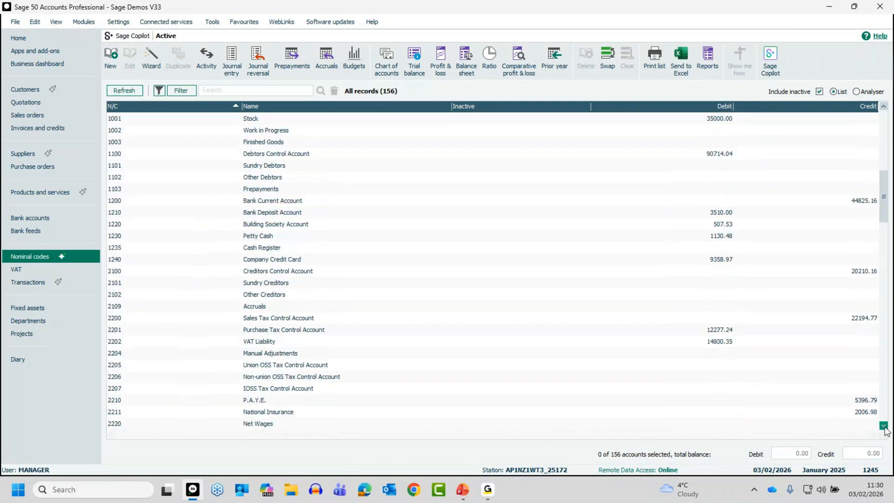
click(884, 426)
click(884, 426)
click(883, 426)
click(883, 426)
click(262, 354)
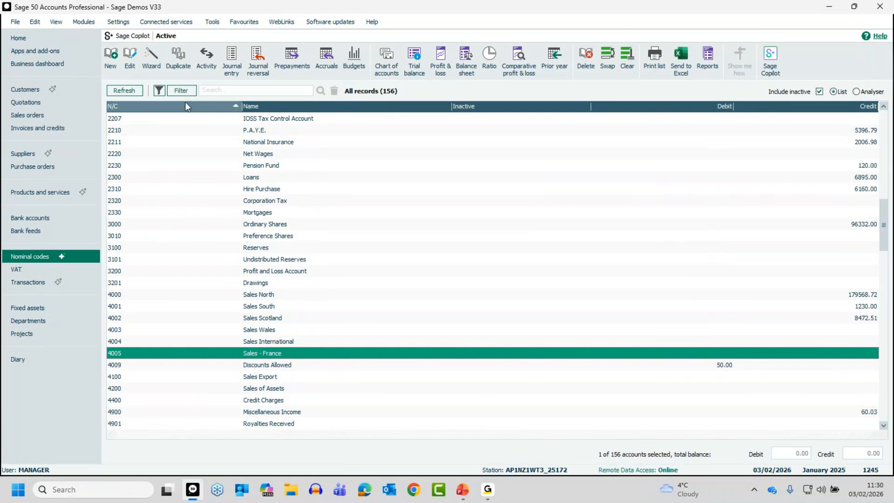
click(139, 354)
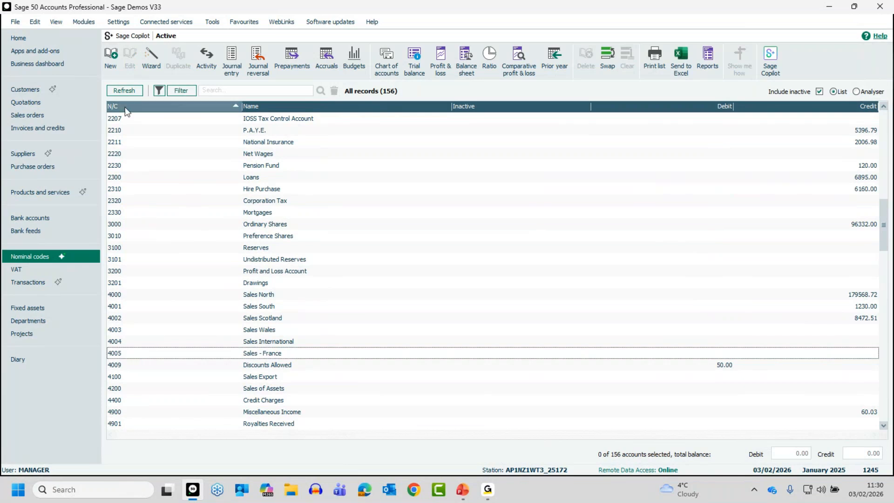
Start a new nominal account with the wizard, naming it "Sales - Portugal" with type Sales.
click(112, 67)
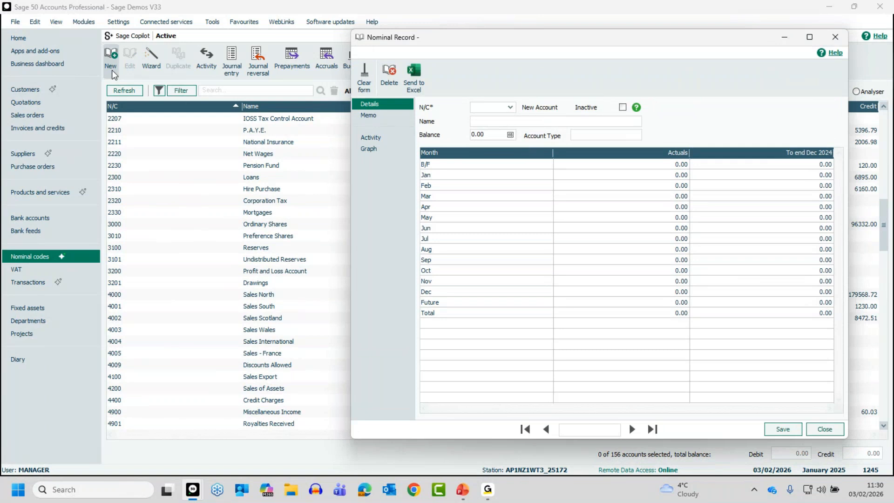
click(823, 428)
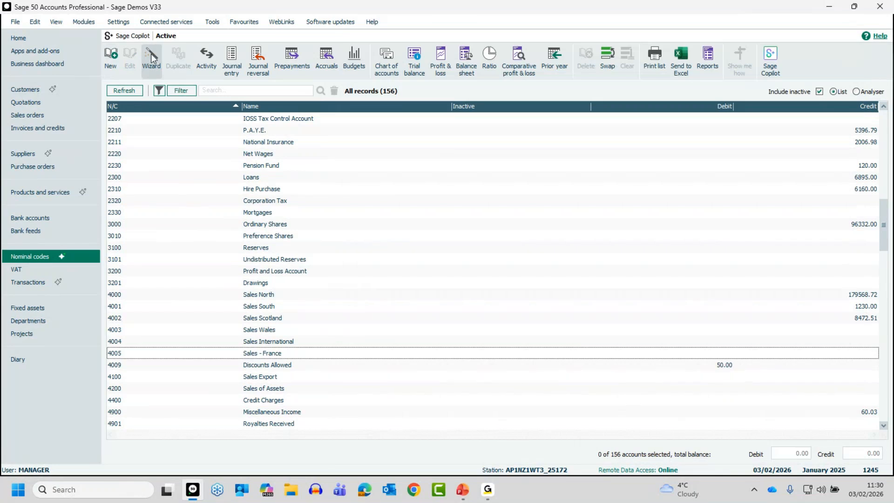
click(152, 58)
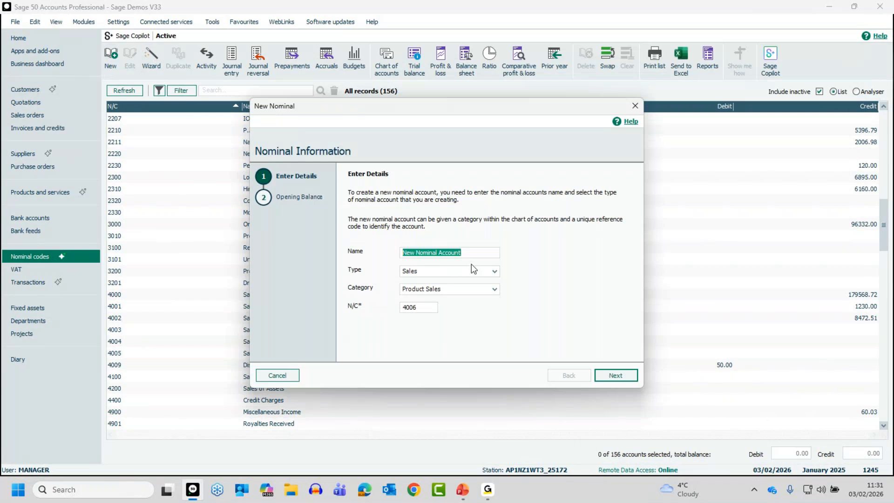
text(Sales - Por)
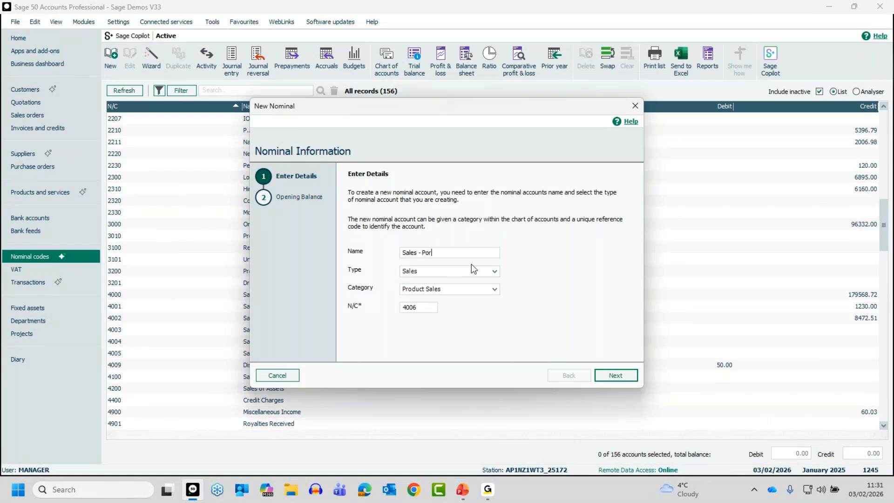
text(tugal)
click(494, 271)
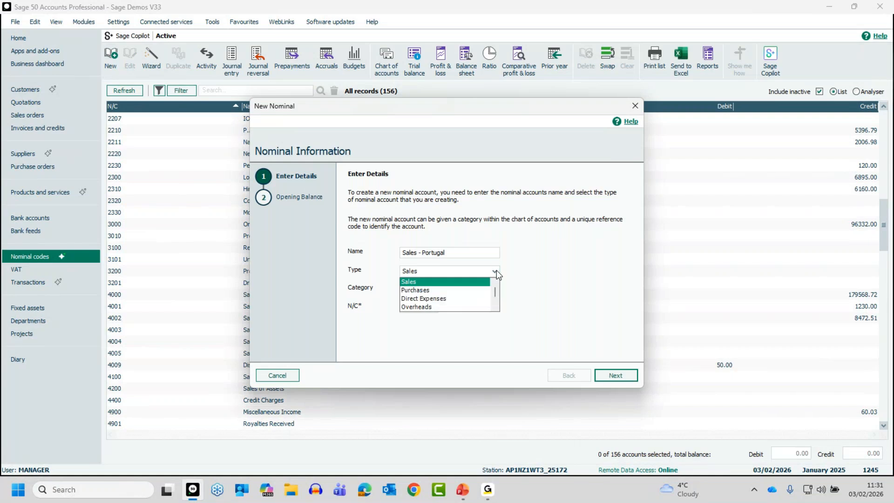
click(425, 281)
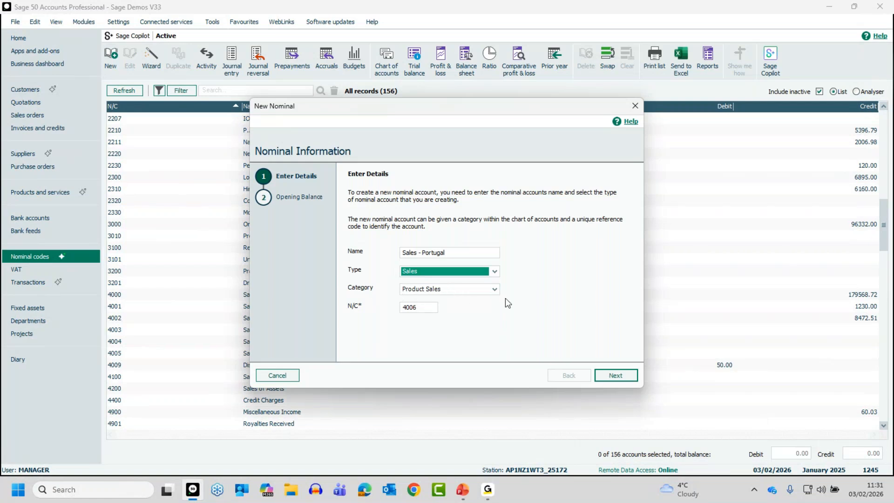
Try the Export Sales category for the new Sales - Portugal account.
click(494, 289)
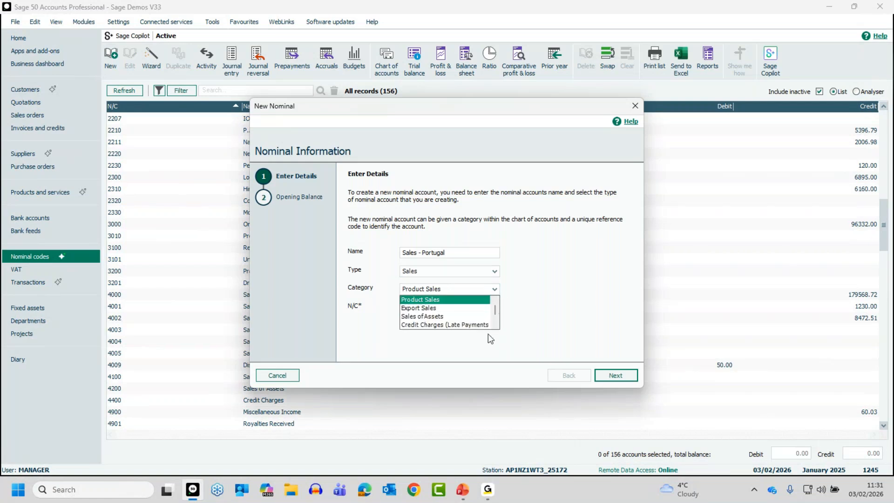
click(429, 308)
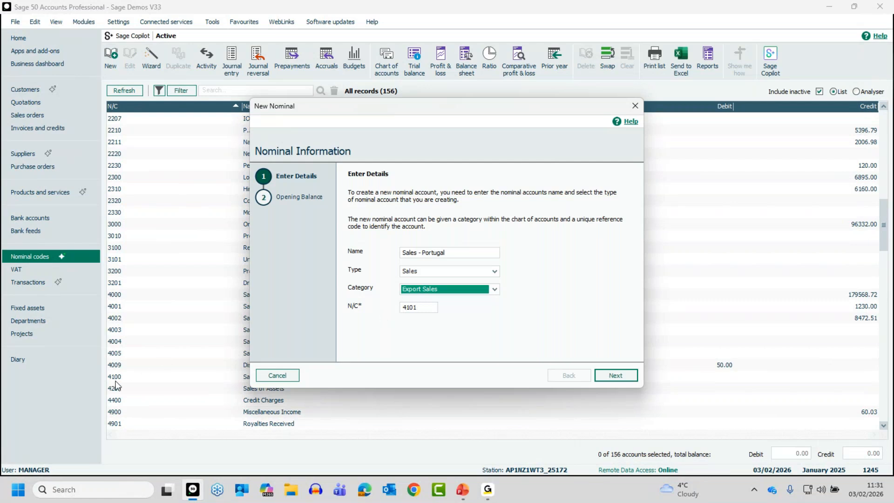
drag(472, 114, 564, 92)
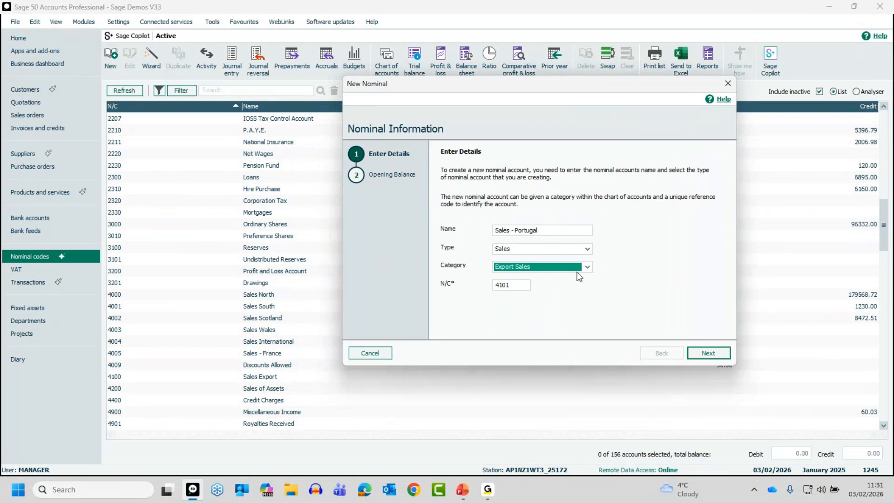
Set the category to Product Sales with nominal code 4006, and create the account without an opening balance.
click(587, 266)
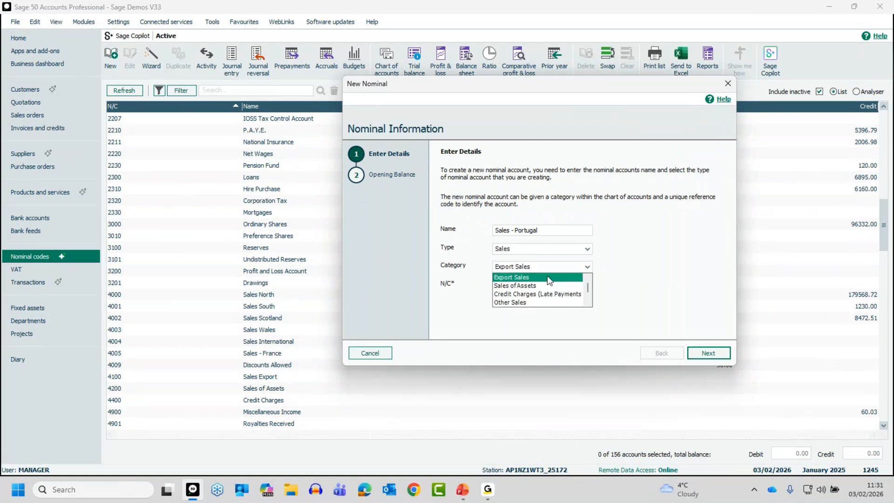
click(588, 278)
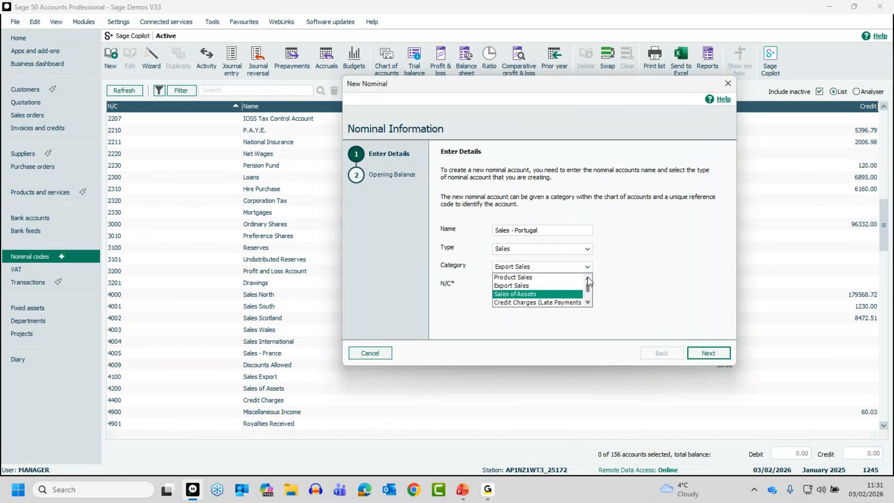
click(514, 277)
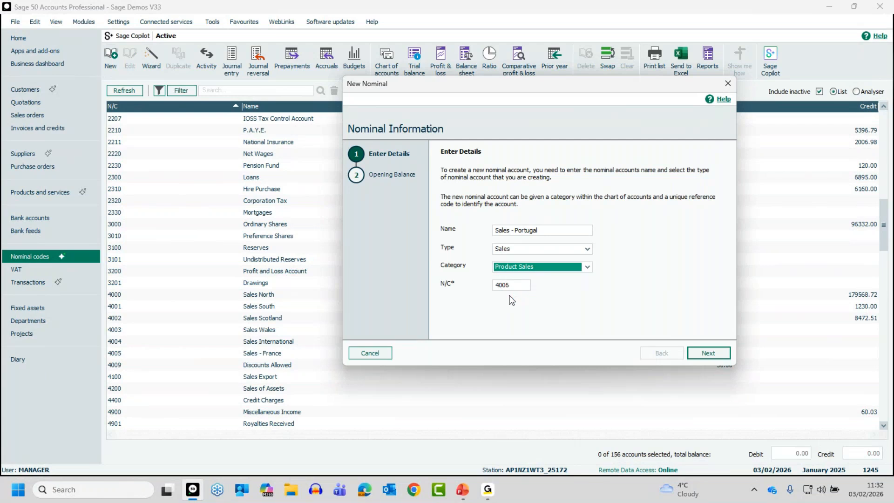
click(709, 353)
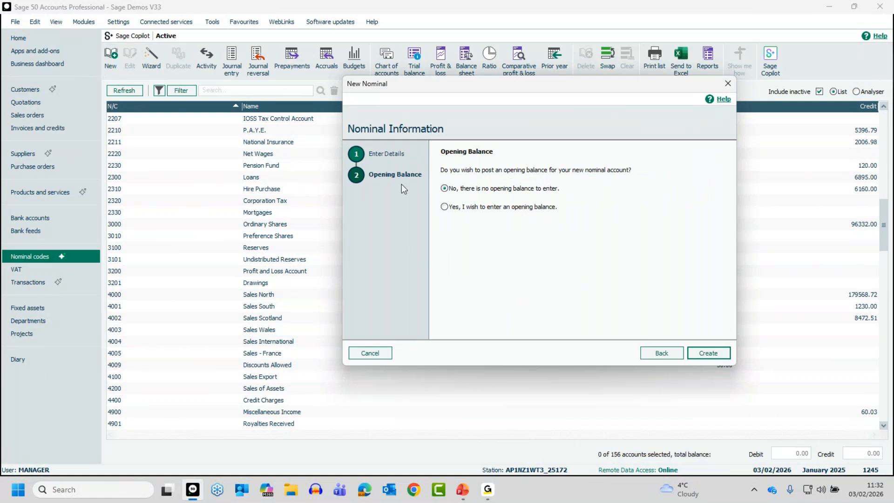
click(709, 353)
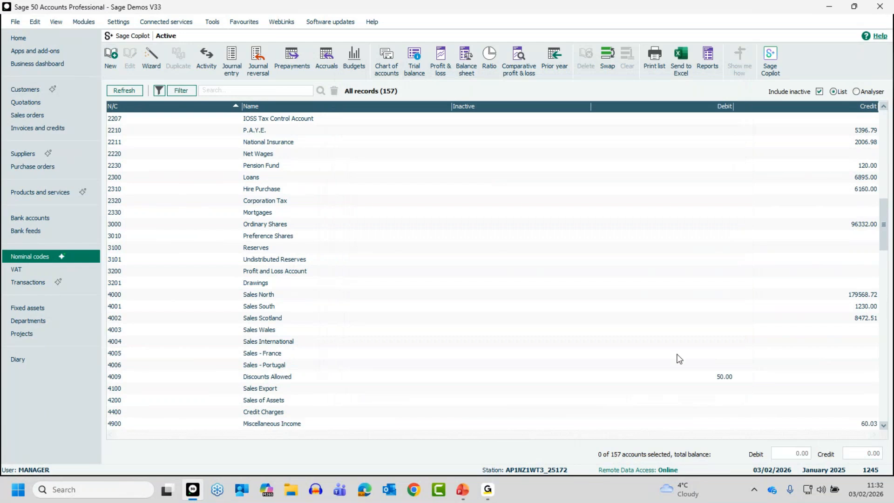
Open a duplicate record of the Sales - Portugal account, close it without saving, and deselect the account.
click(256, 365)
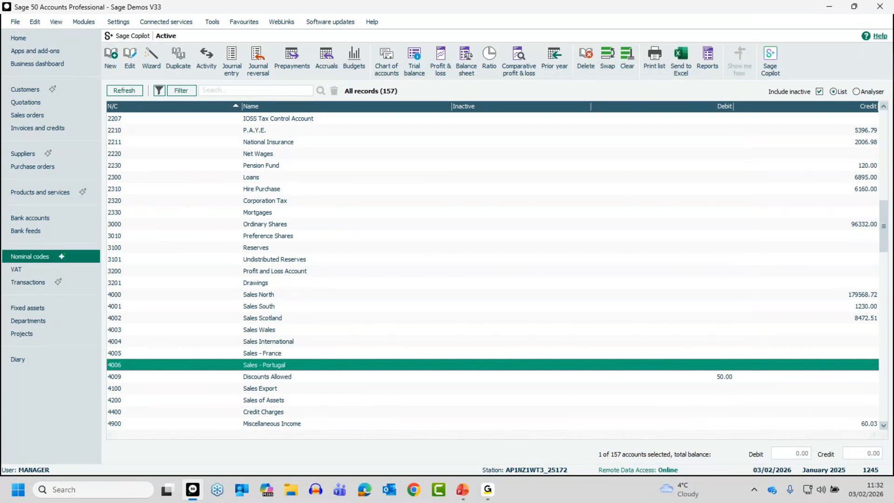
click(261, 366)
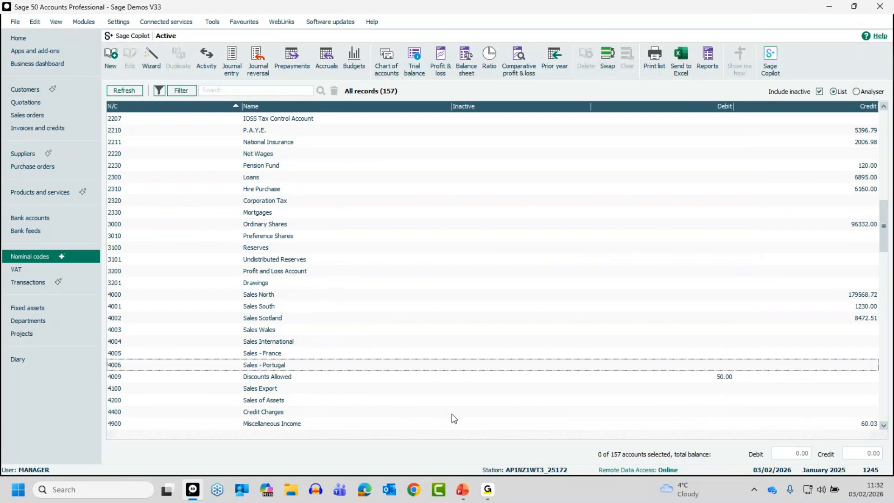
click(276, 365)
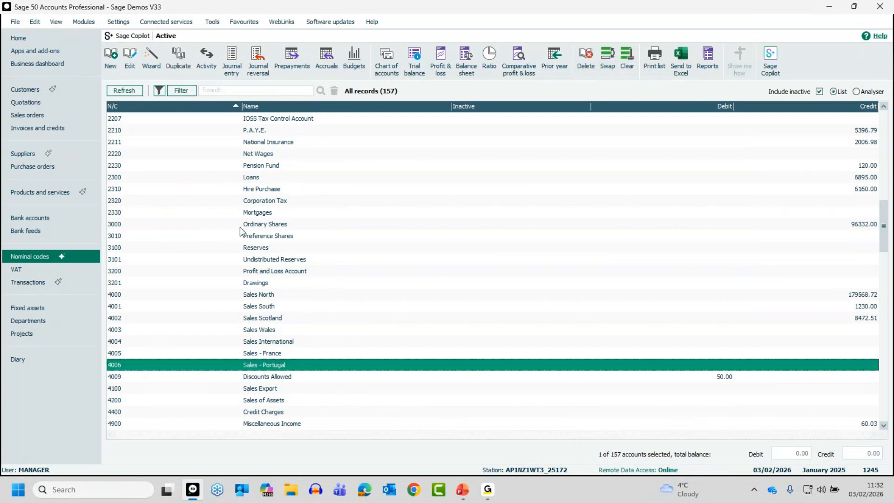
click(179, 56)
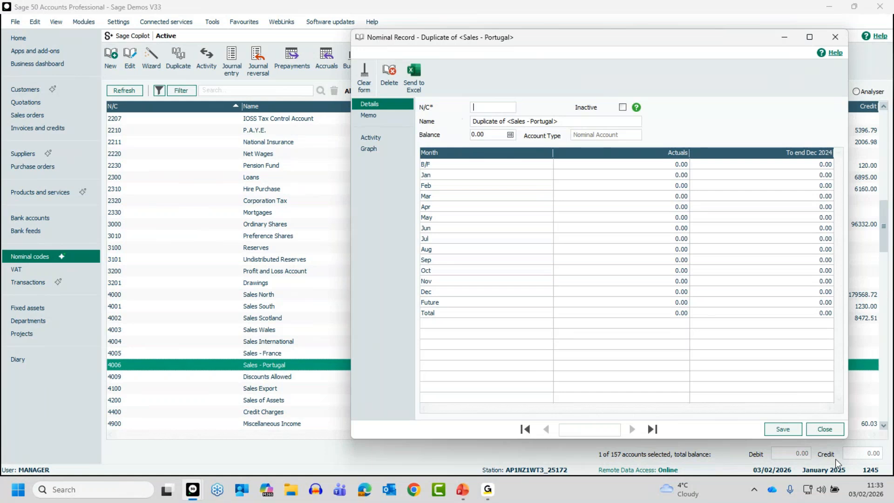
click(824, 429)
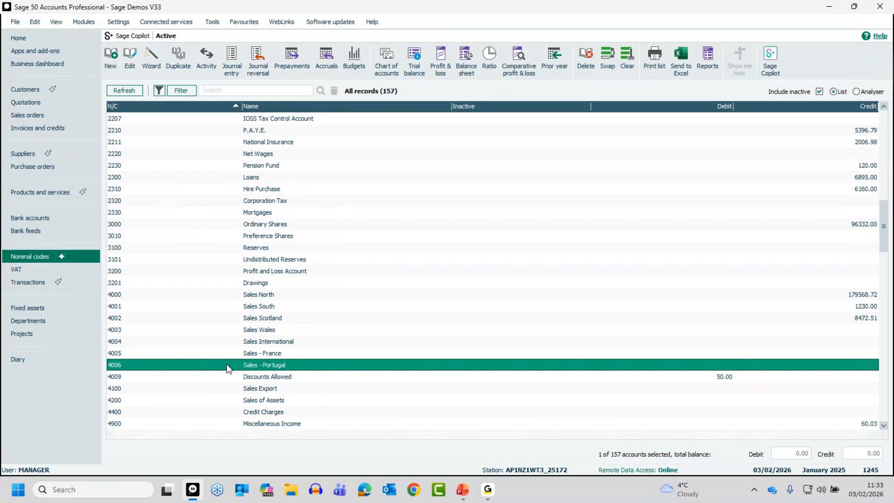
click(227, 364)
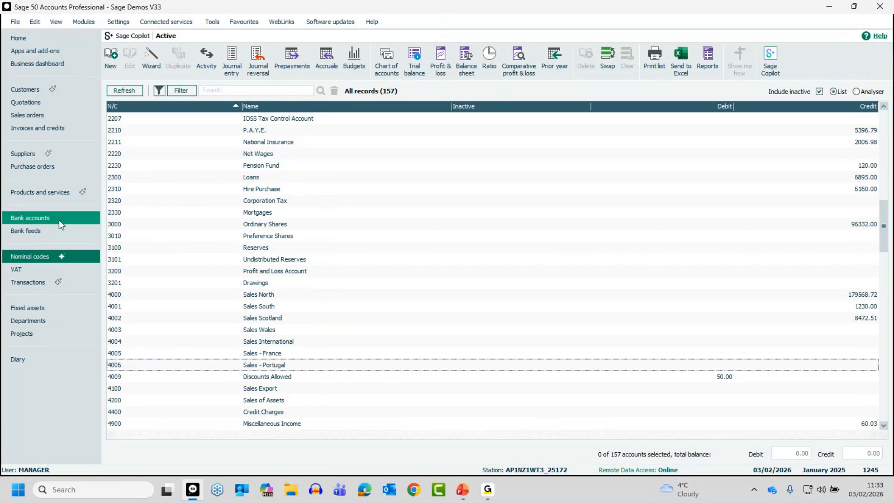
Create a new bank account with reference 1201 and nominal name "Bank - MC", save it, and close the record.
click(42, 218)
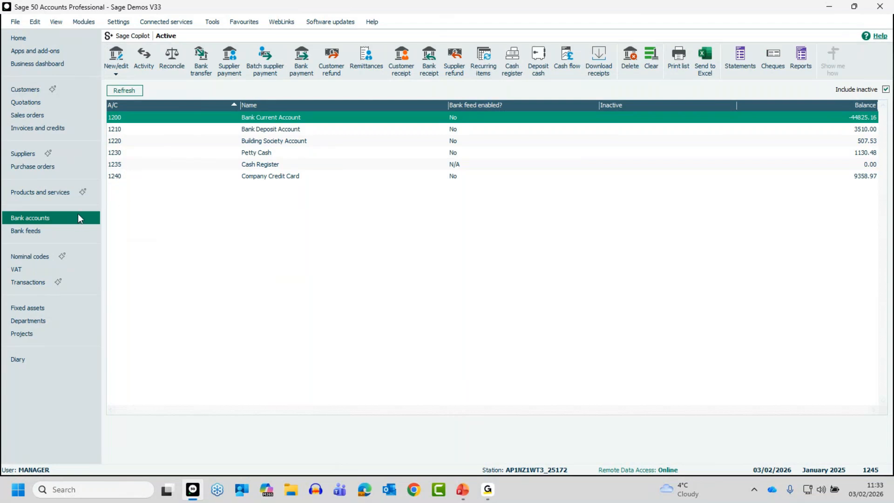
click(117, 72)
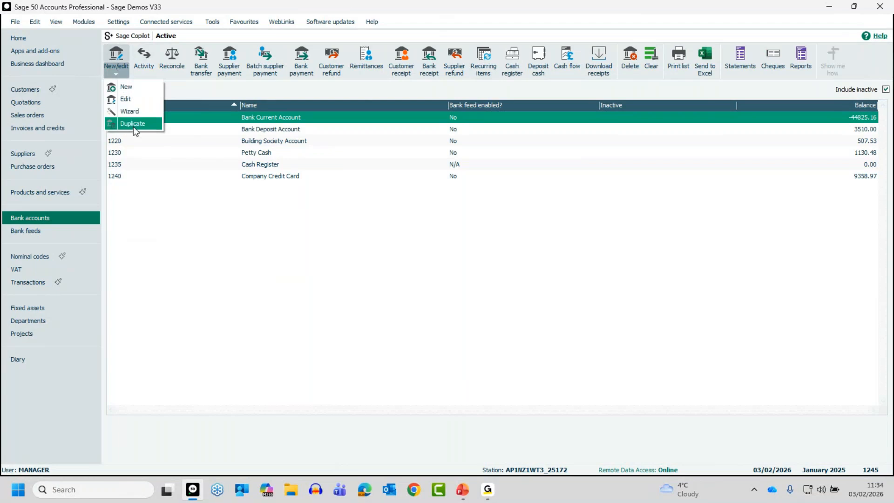
click(131, 88)
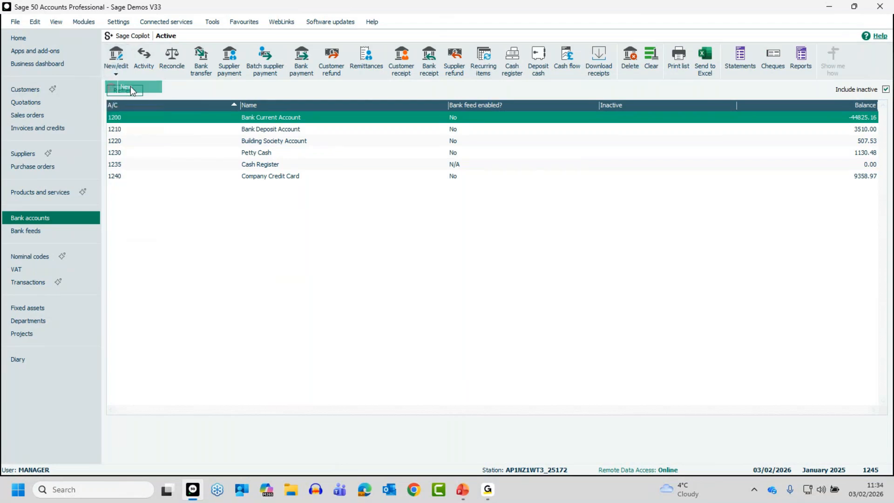
text(1201)
key(Tab)
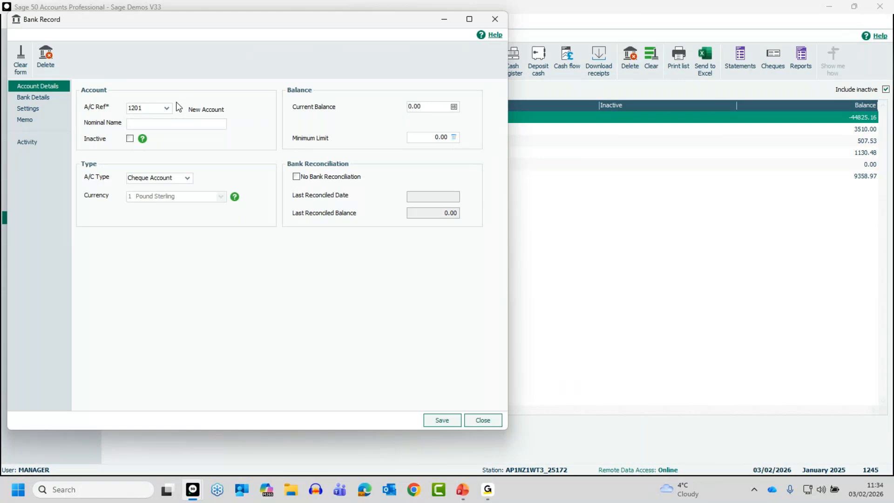
text(Bank - MC)
click(442, 421)
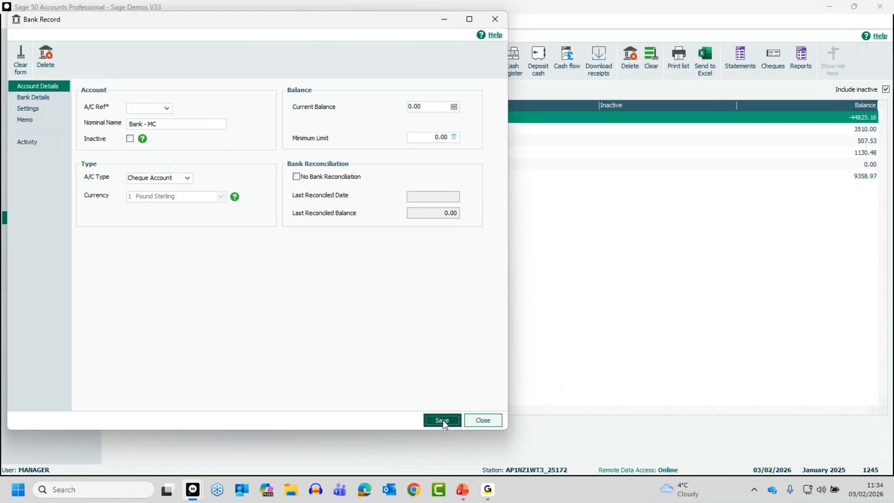
click(477, 419)
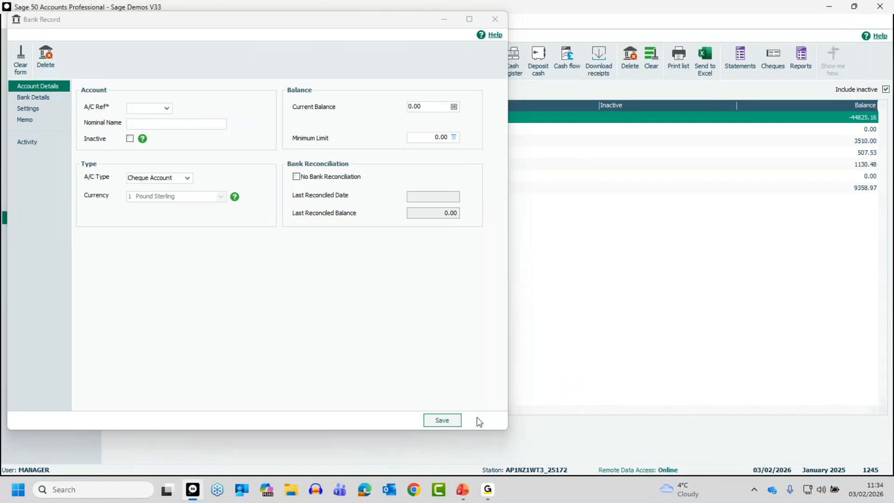
Check the Bank - MC account in the bank accounts list and in the nominal codes list.
click(205, 125)
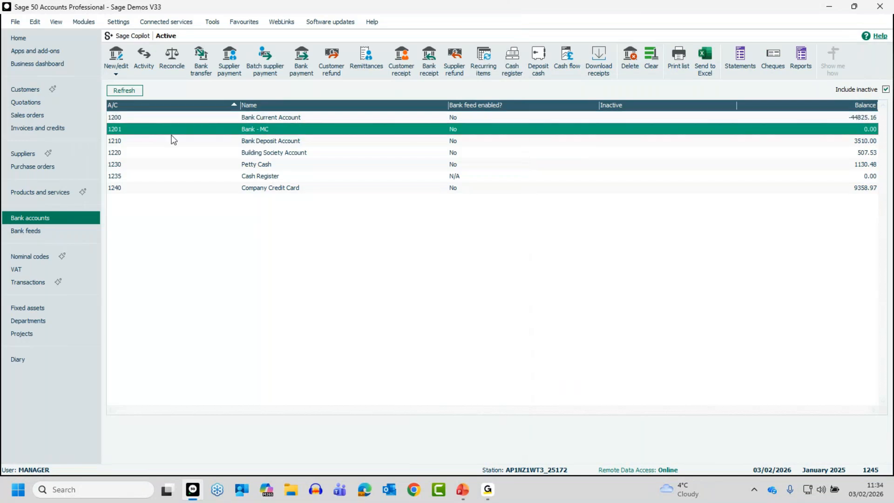
click(37, 257)
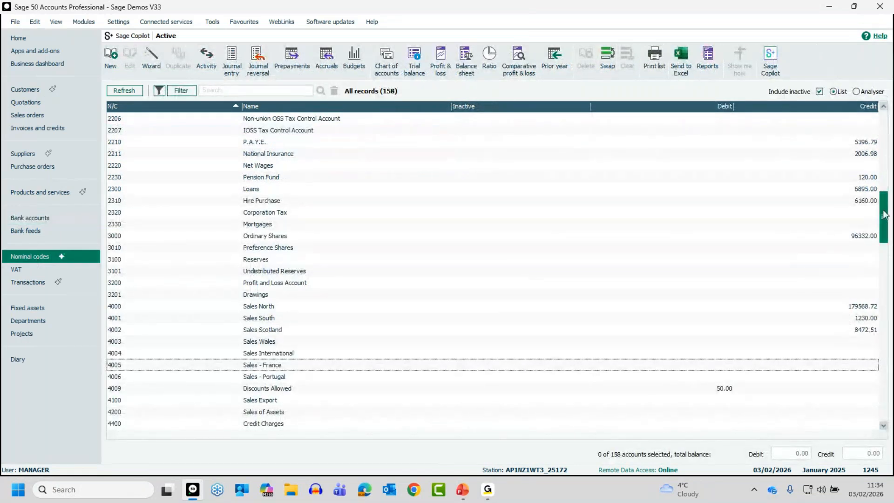
drag(884, 215, 884, 161)
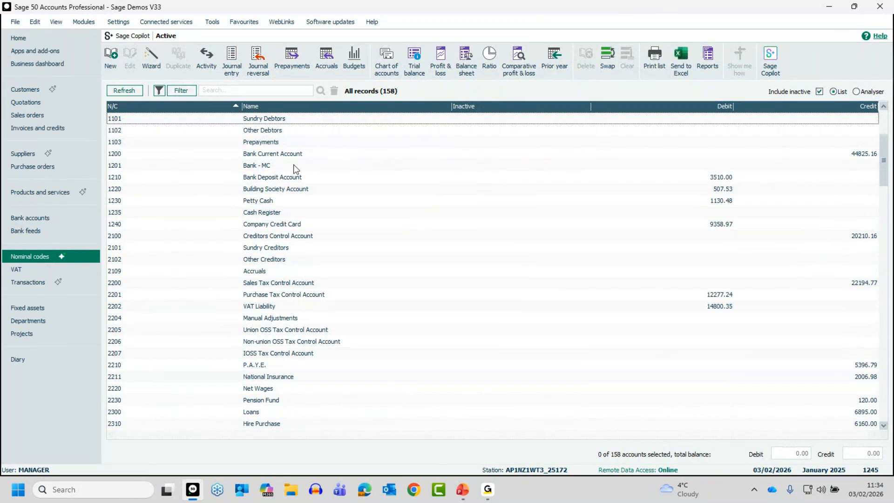
click(271, 165)
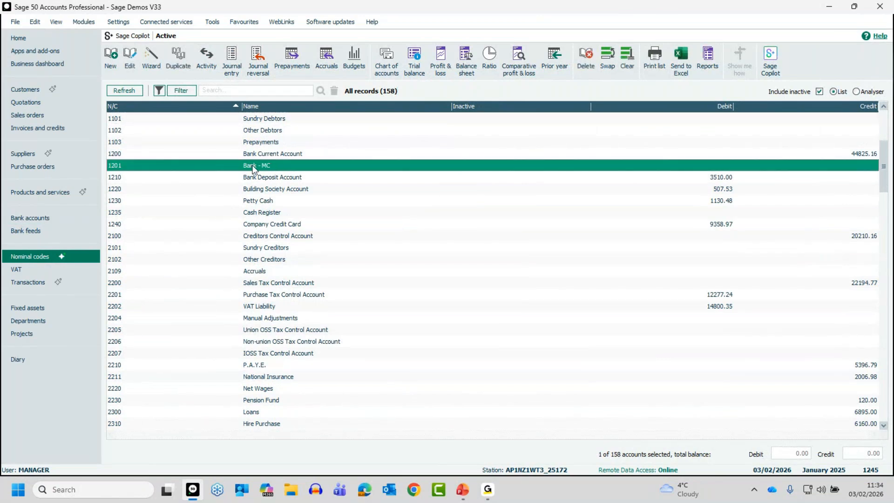
click(254, 169)
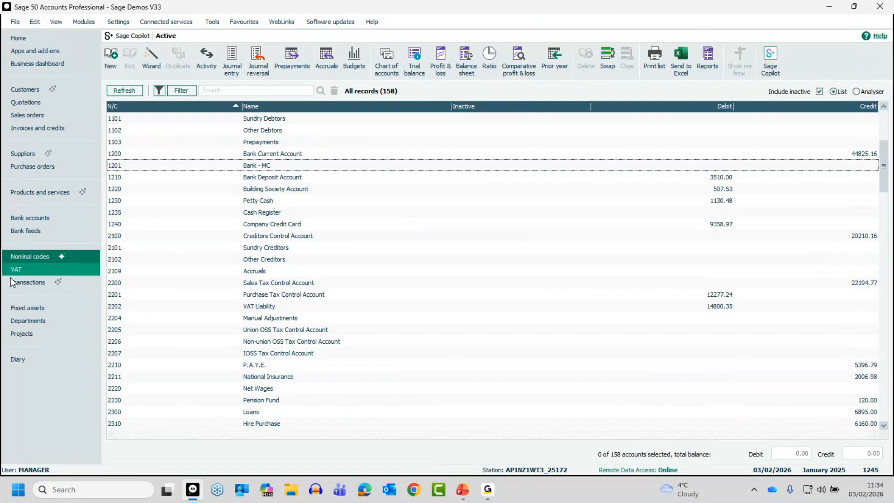
click(32, 217)
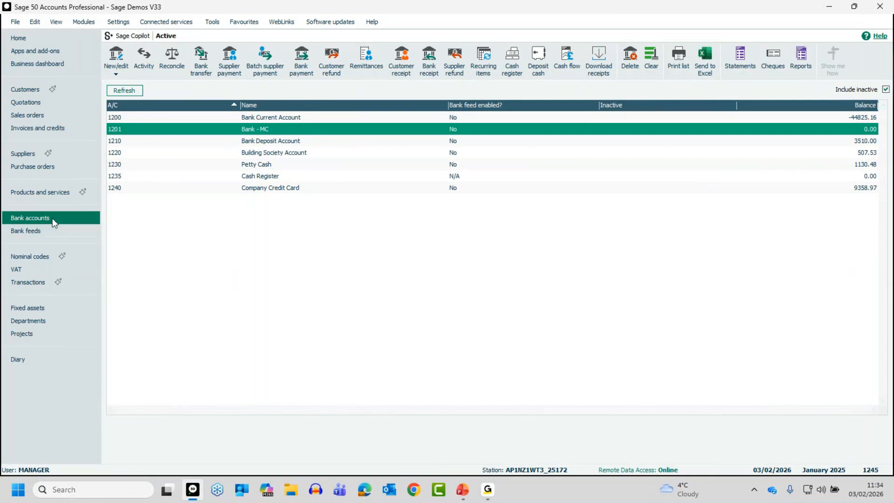
click(219, 128)
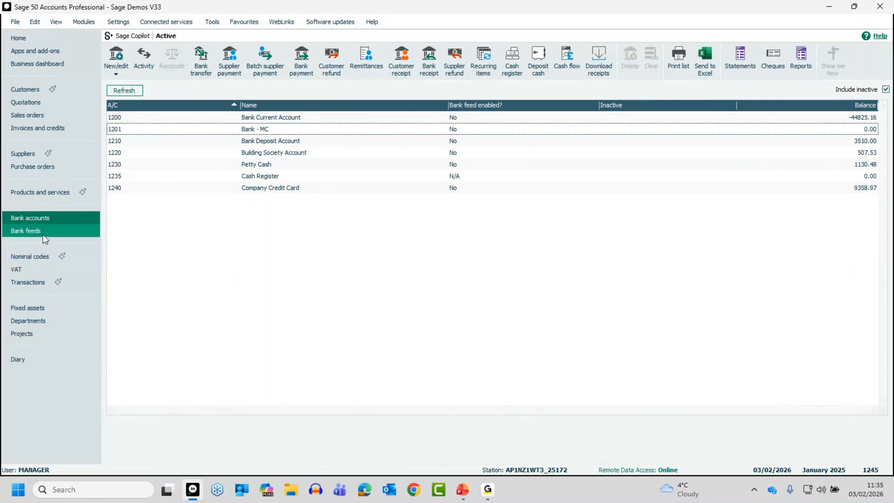
Create nominal account 1202 from the nominal codes module, named "Bank -" plus a person's first name, and save it.
click(30, 257)
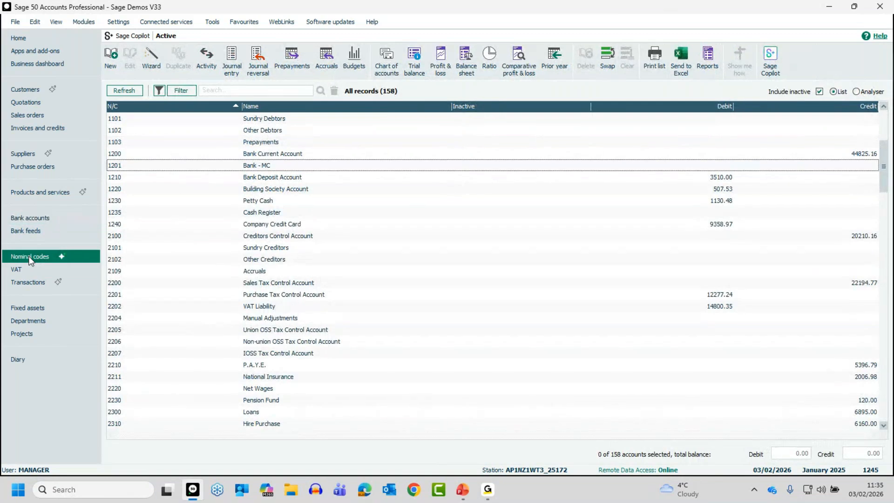
click(112, 56)
text(1202)
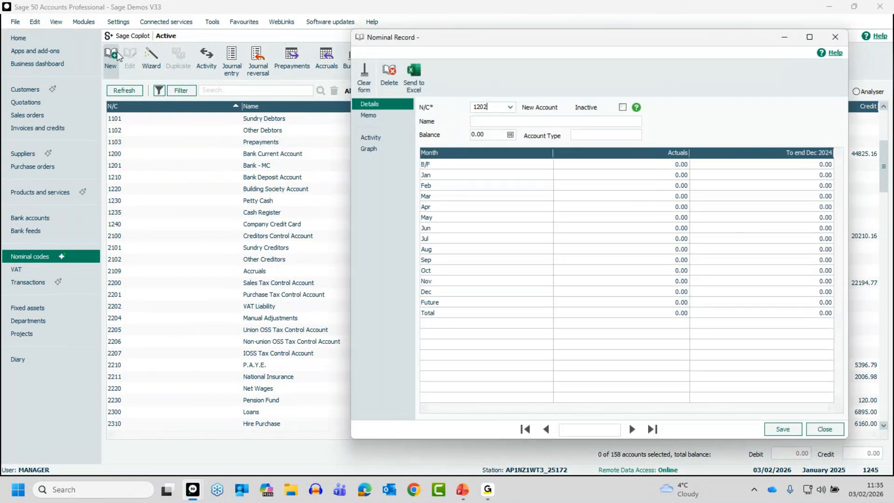
key(Tab)
text(Bank - Laura)
click(781, 428)
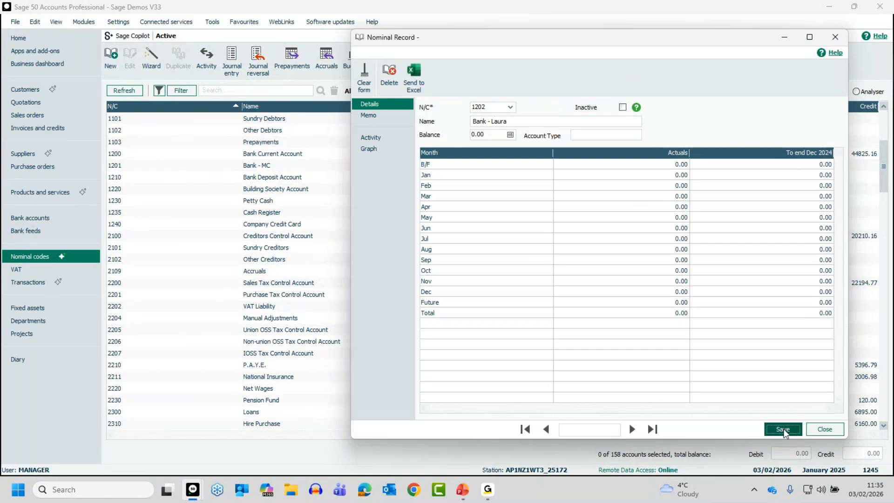
click(823, 429)
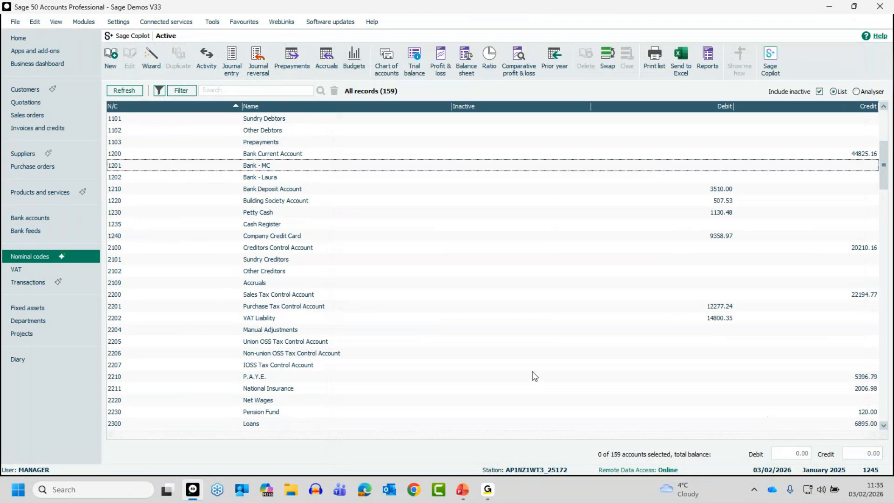
Select nominal account 1202 and check whether it is listed among the bank accounts.
click(181, 176)
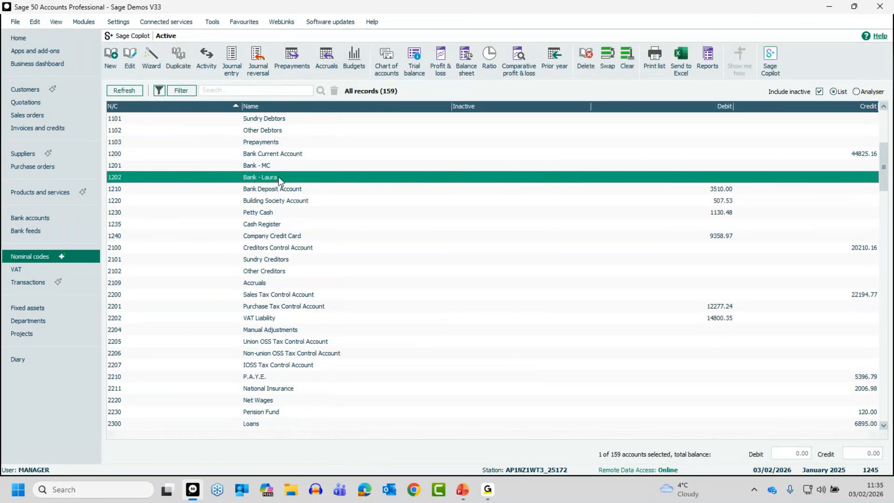
click(29, 220)
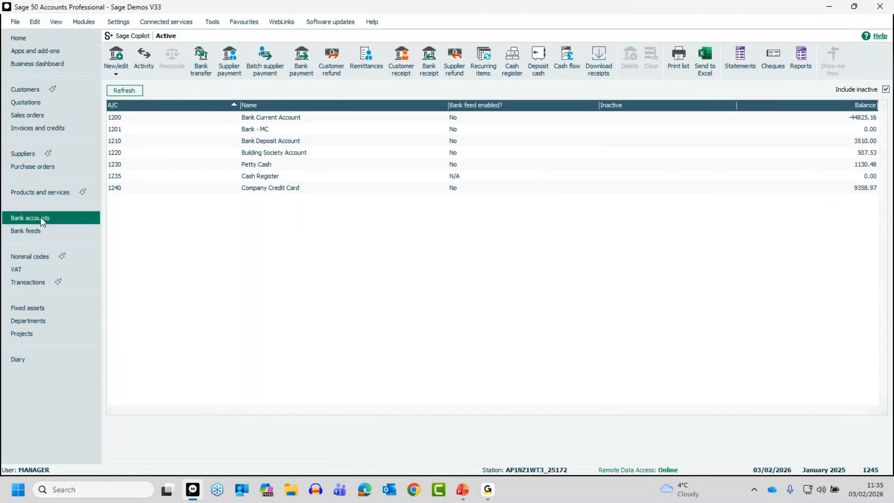
click(32, 256)
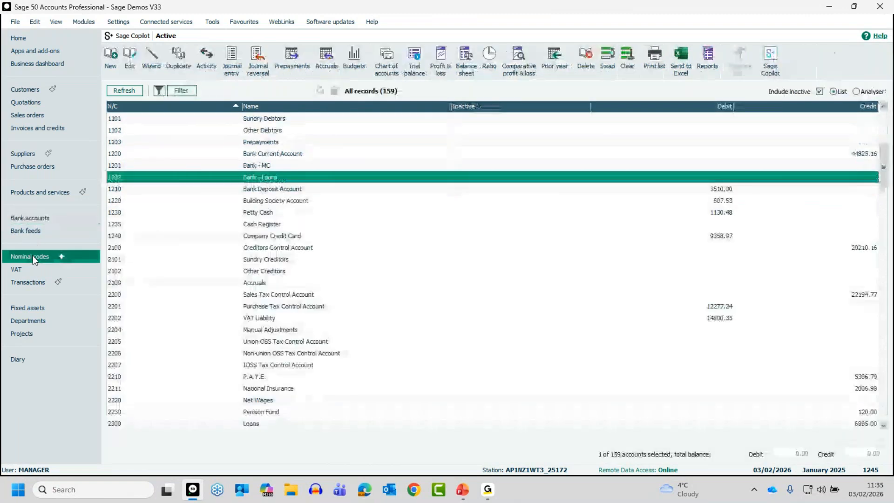
Open the nominal records for 1201 and 1202 in turn to compare their account types, closing each one.
click(190, 166)
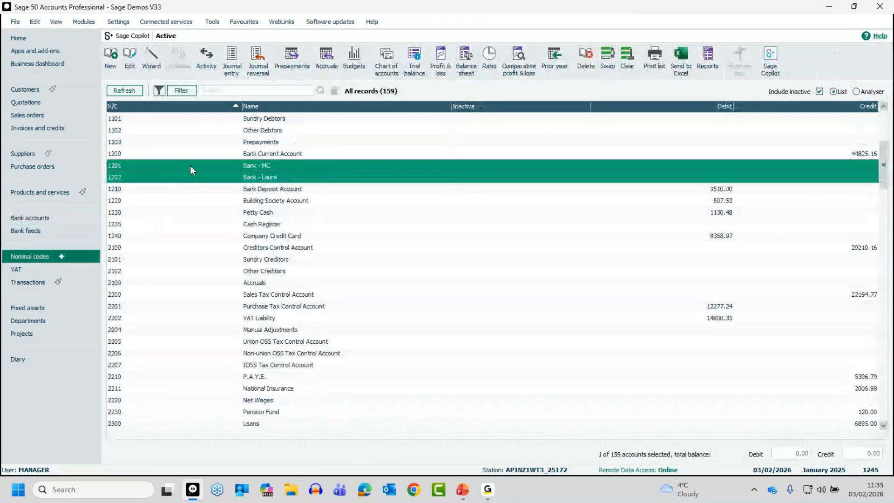
double_click(251, 166)
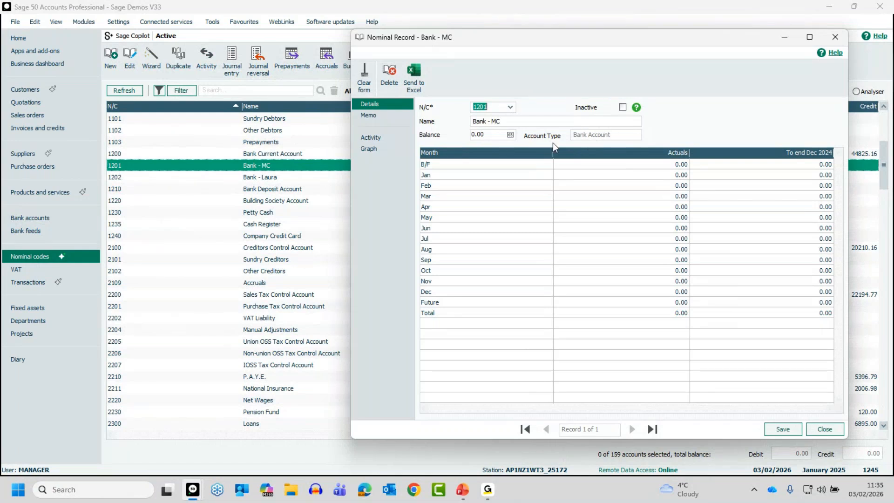
click(818, 428)
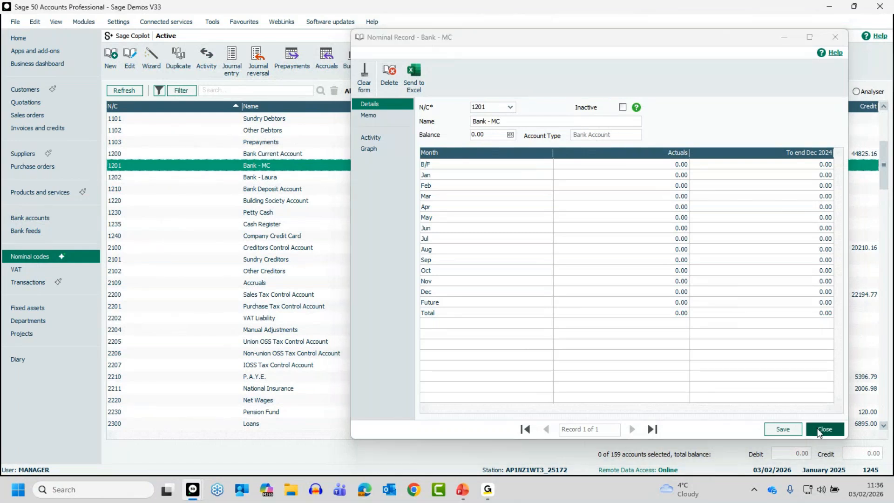
click(122, 176)
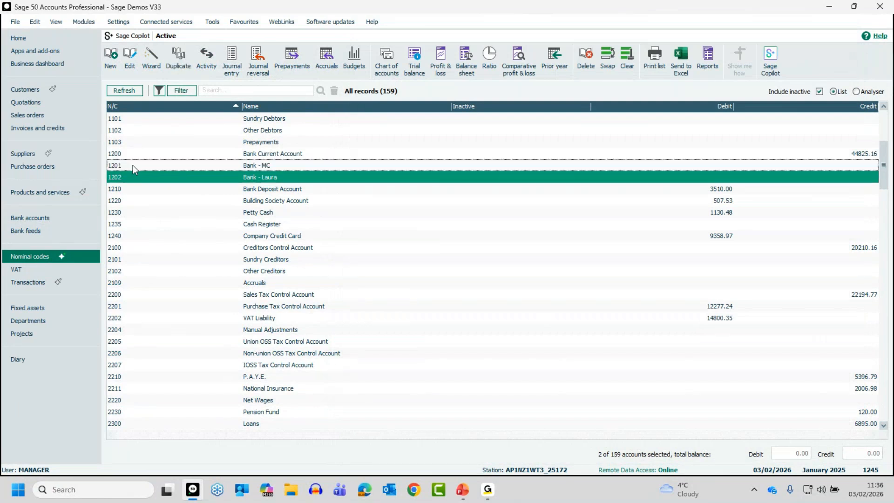
click(259, 177)
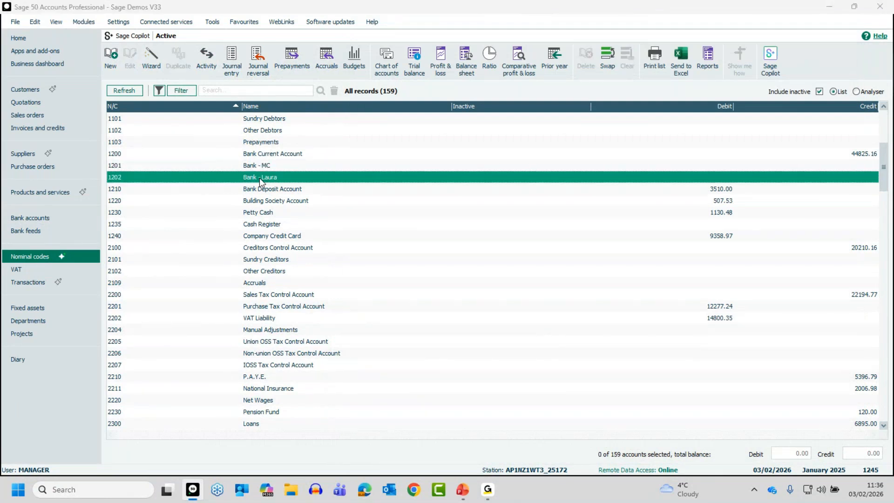
double_click(259, 178)
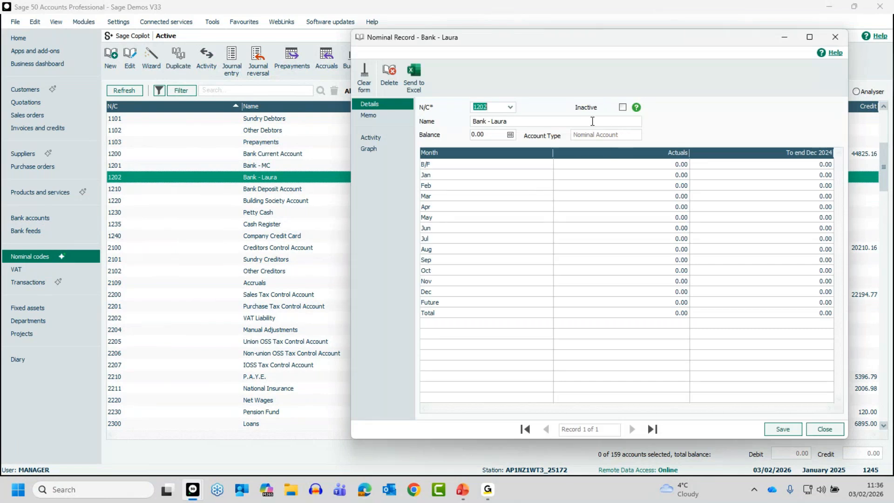
click(825, 430)
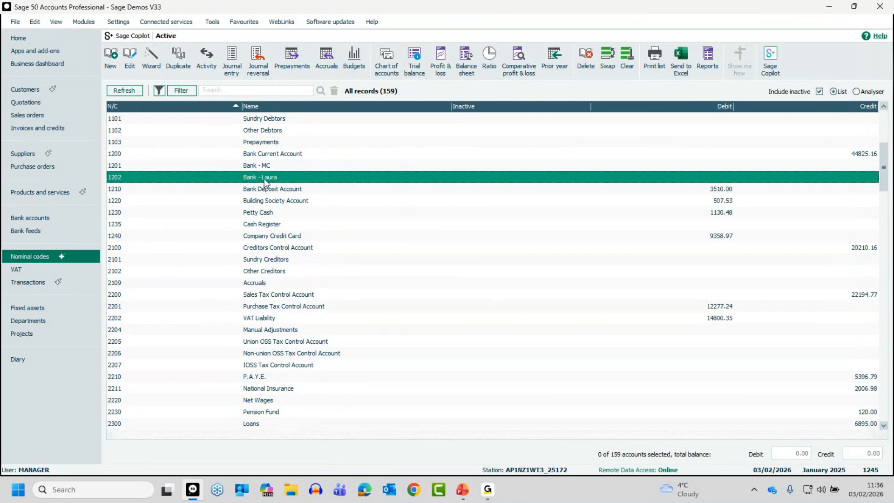
Convert nominal account 1202 to a bank account through a new bank record, save it, and return to the nominal codes list.
click(23, 217)
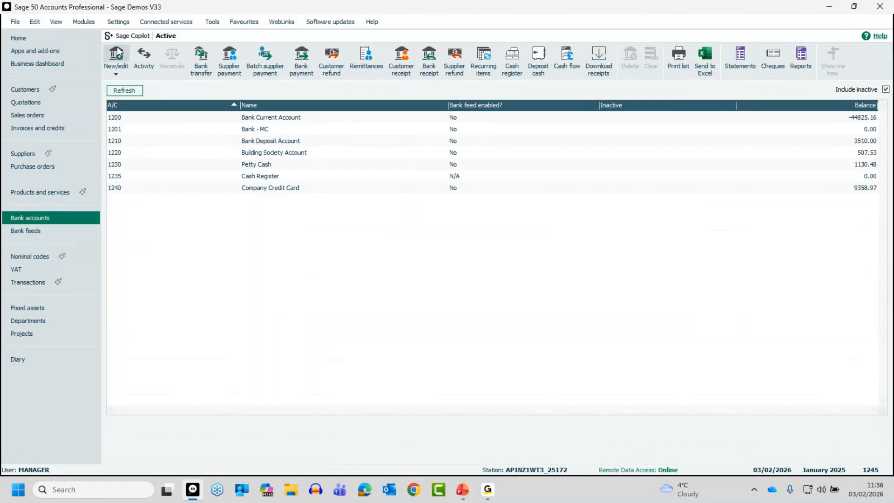
click(119, 54)
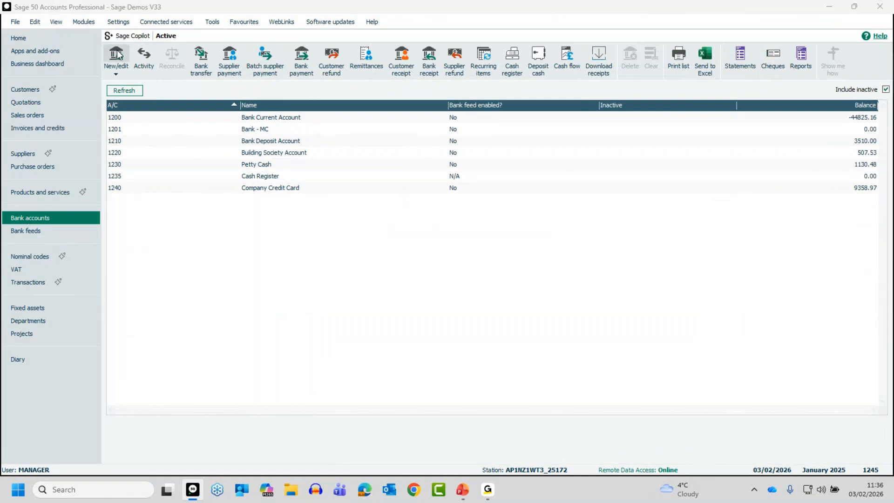
text(12)
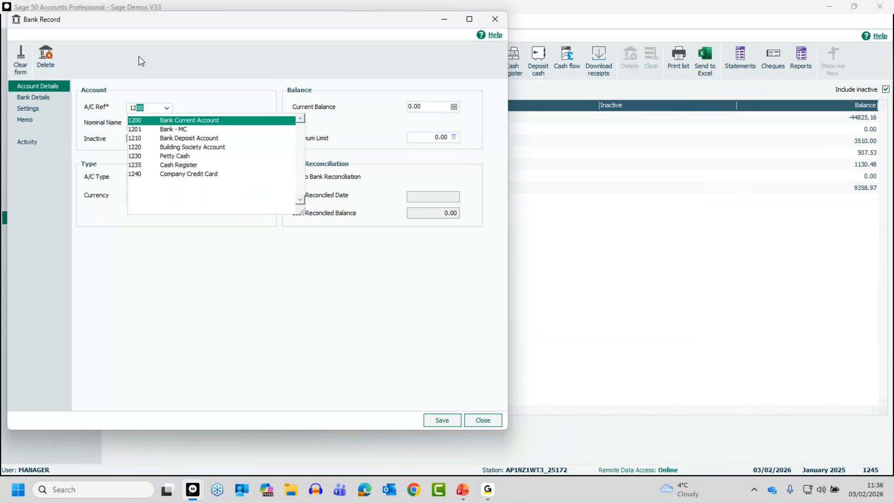
text(02)
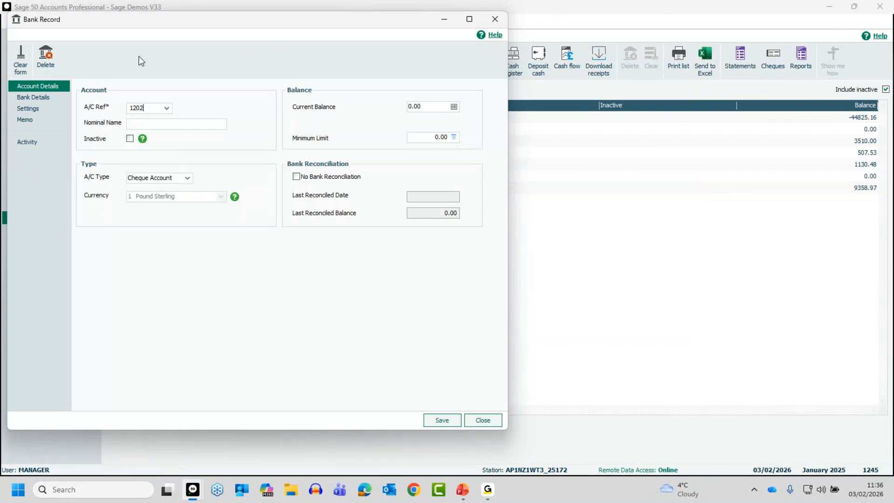
key(Tab)
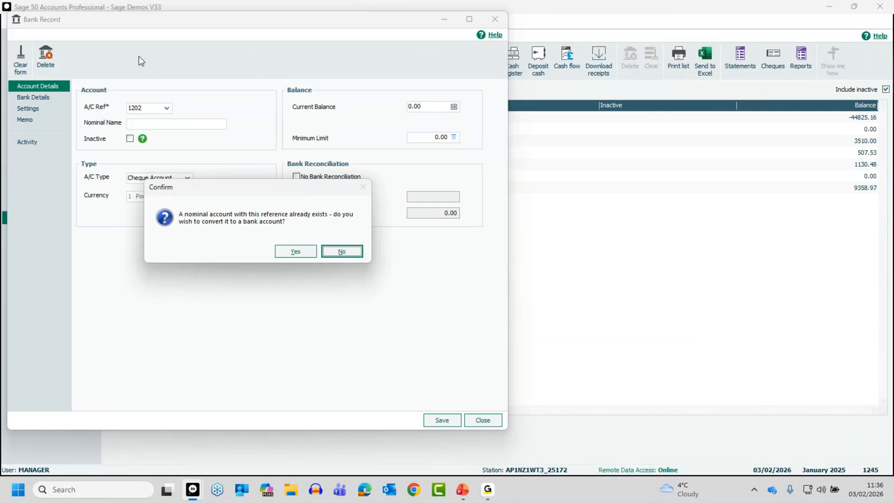
click(292, 253)
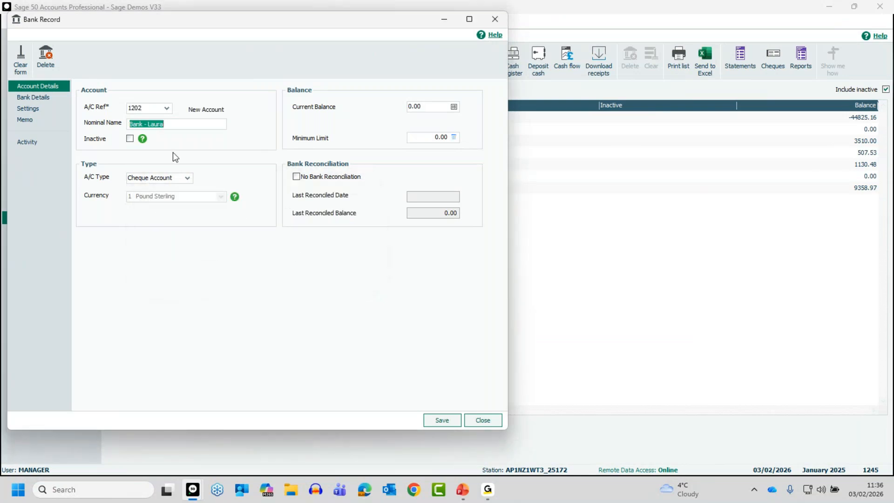
click(443, 420)
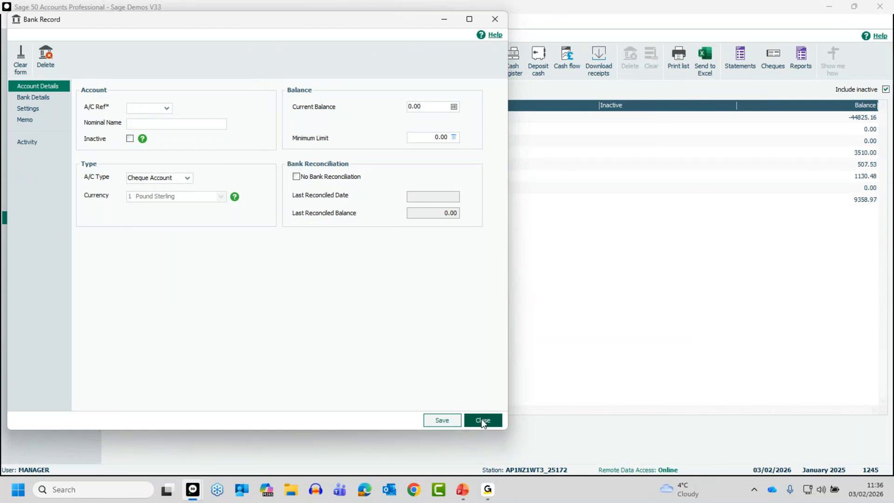
click(483, 421)
click(228, 140)
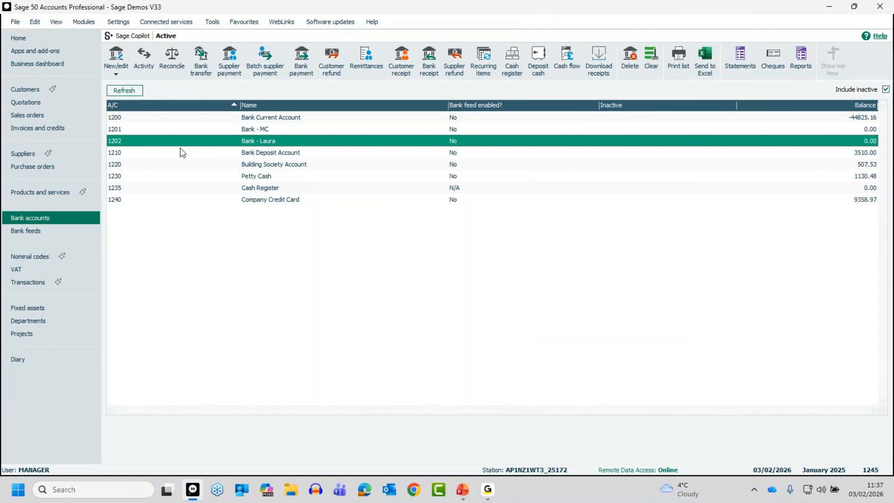
click(41, 259)
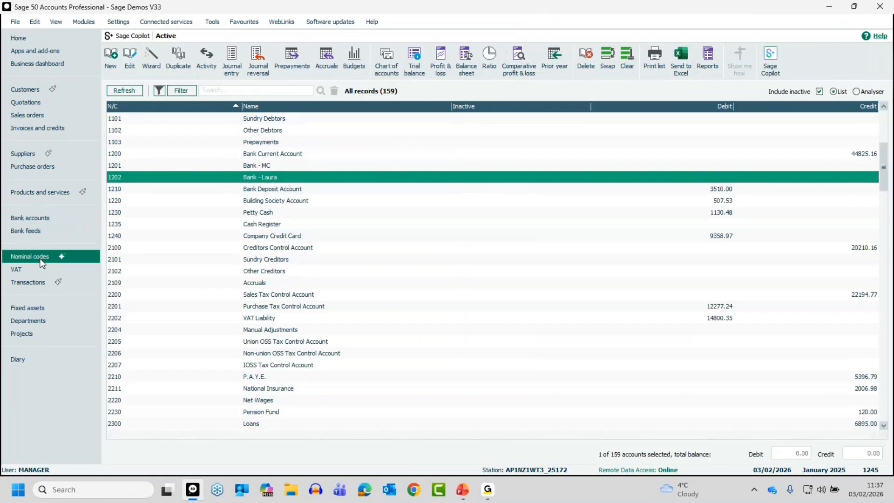